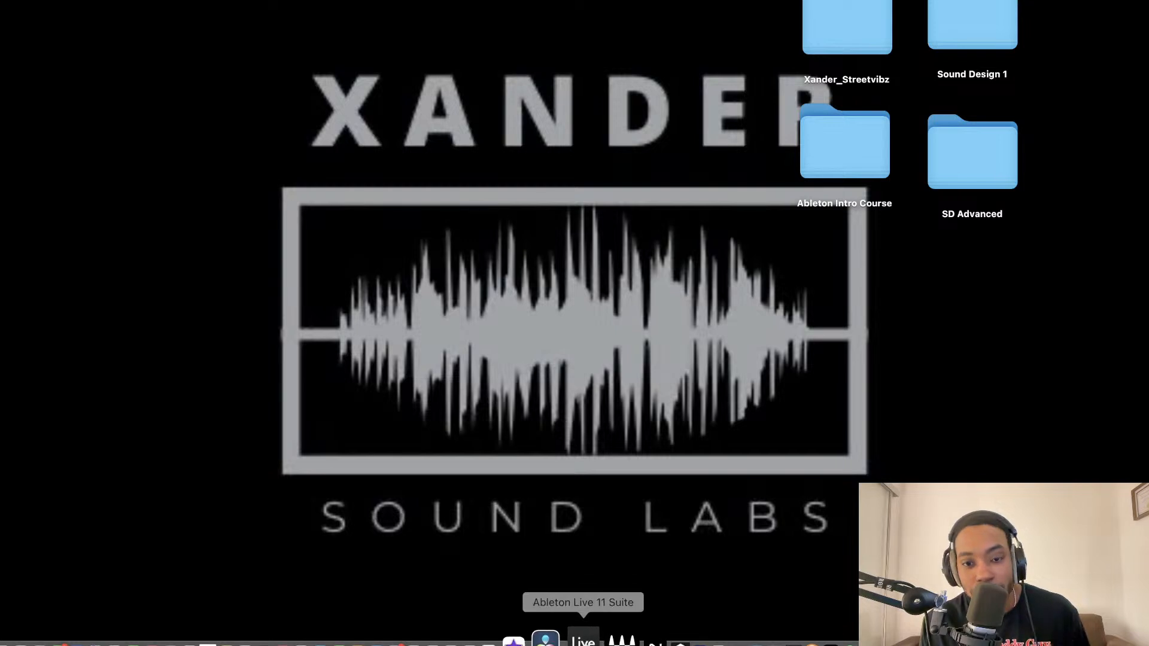
- Switch to the untitled Ableton Live set and open the Reaktor 6 plug-in's editor from its device on track 38
{"action": "left_click", "coordinate": [585, 641]}
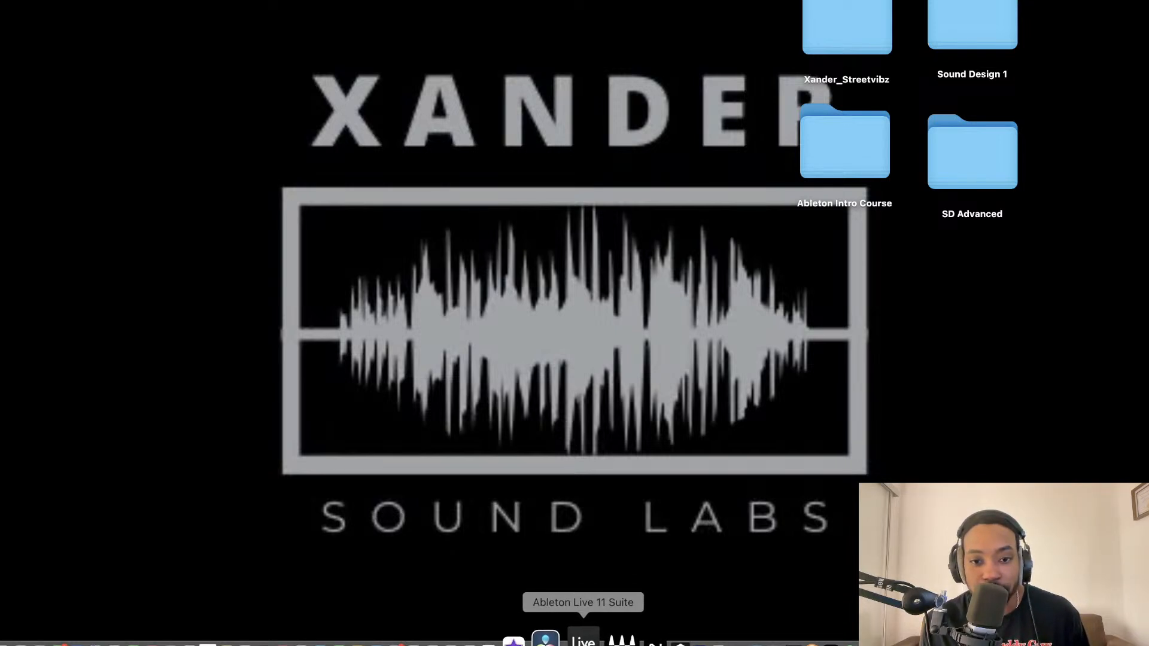
{"action": "right_click", "coordinate": [586, 641]}
{"action": "left_click", "coordinate": [604, 562]}
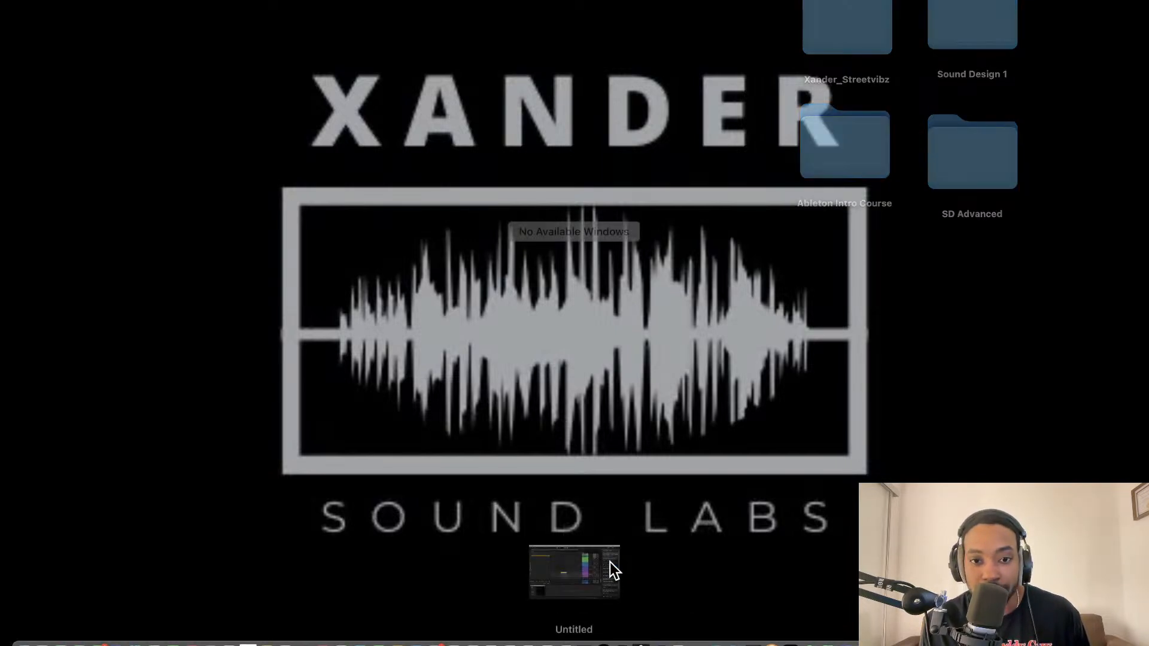
{"action": "left_click", "coordinate": [596, 566]}
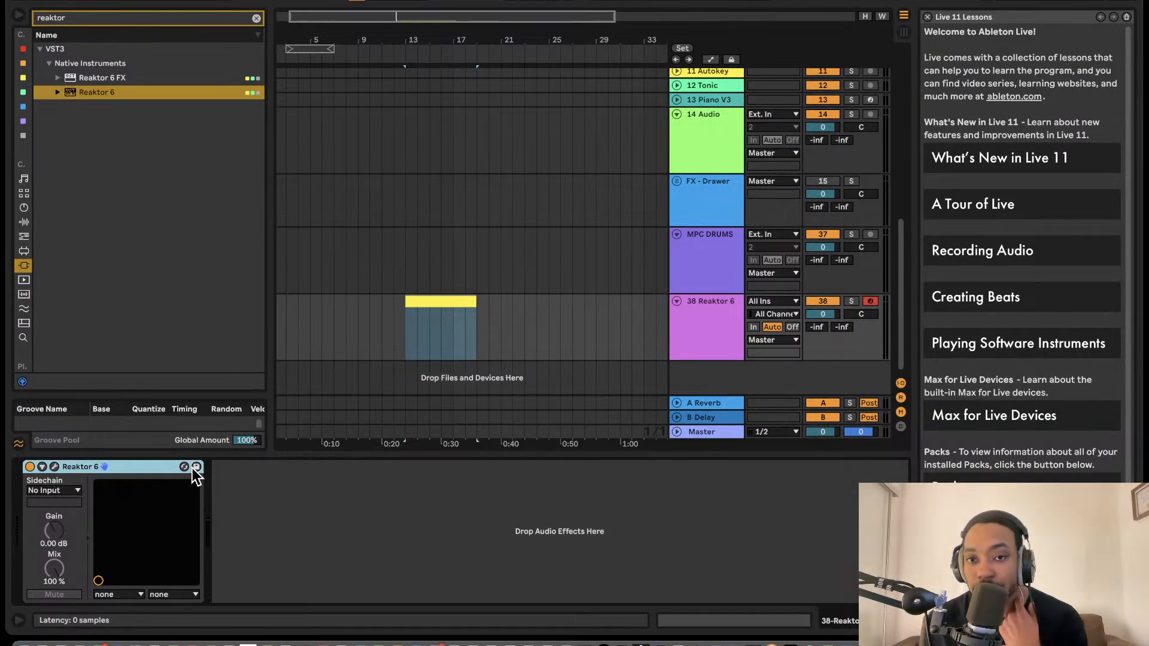
{"action": "left_click", "coordinate": [55, 467]}
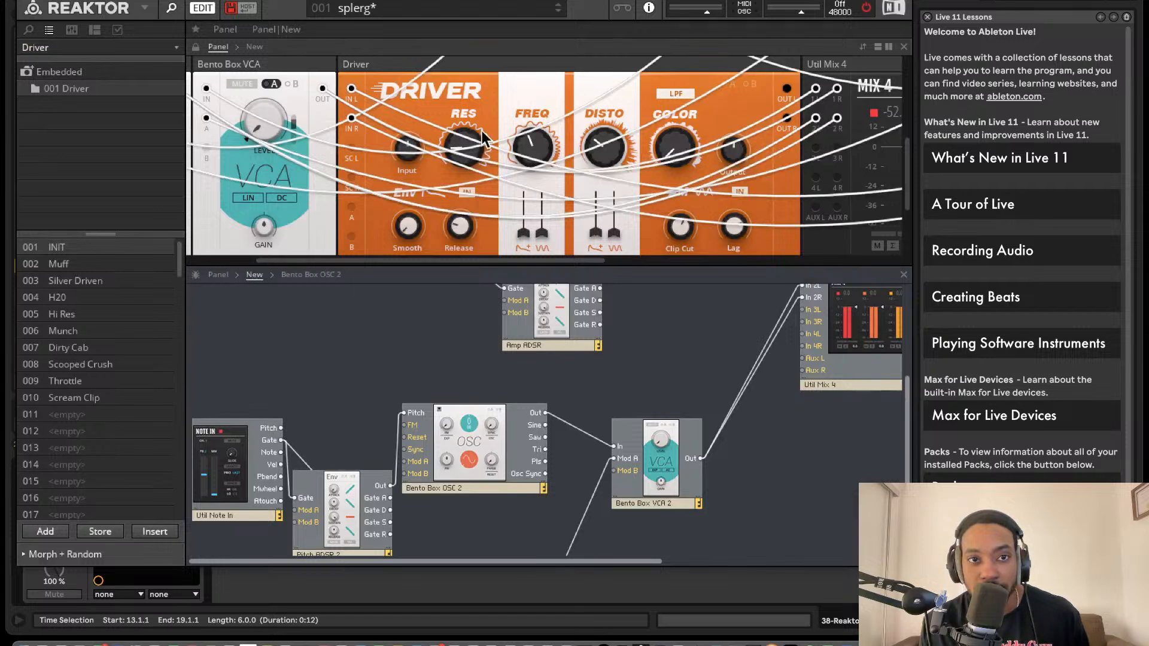
- Reposition the Reaktor window and enlarge it so more of the panel and structure views fits on screen
{"action": "left_click_drag", "start_coordinate": [464, 1], "coordinate": [576, 4]}
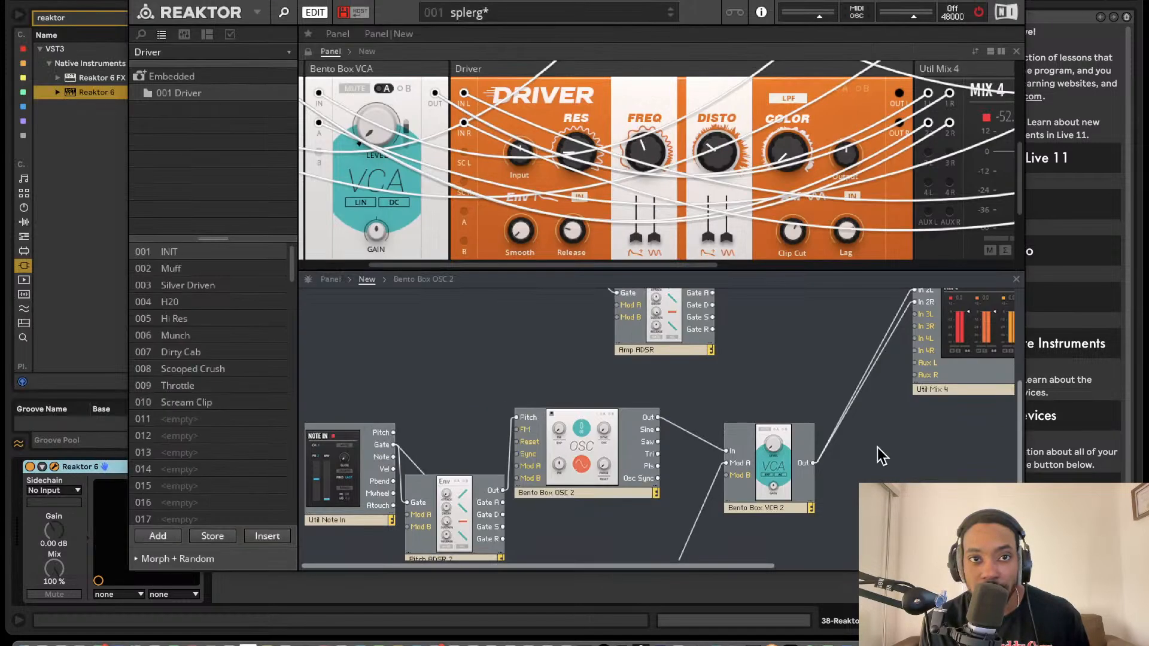
{"action": "left_click_drag", "start_coordinate": [1024, 571], "coordinate": [1072, 619]}
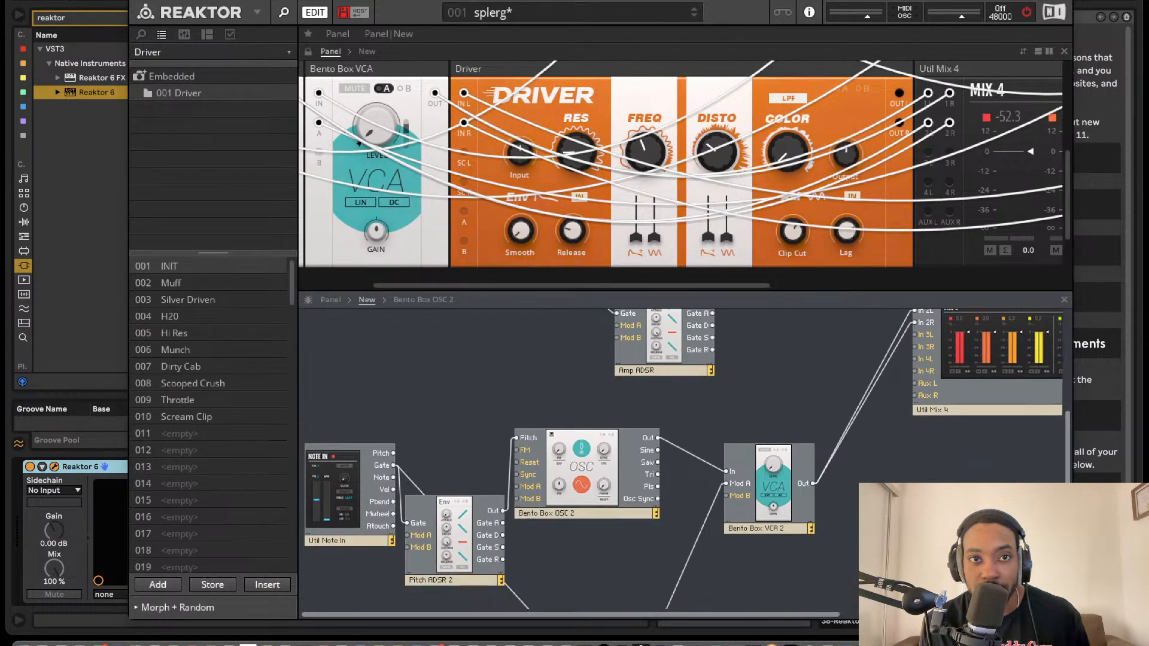
{"action": "scroll", "coordinate": [497, 365], "scroll_direction": "down", "scroll_amount": 1}
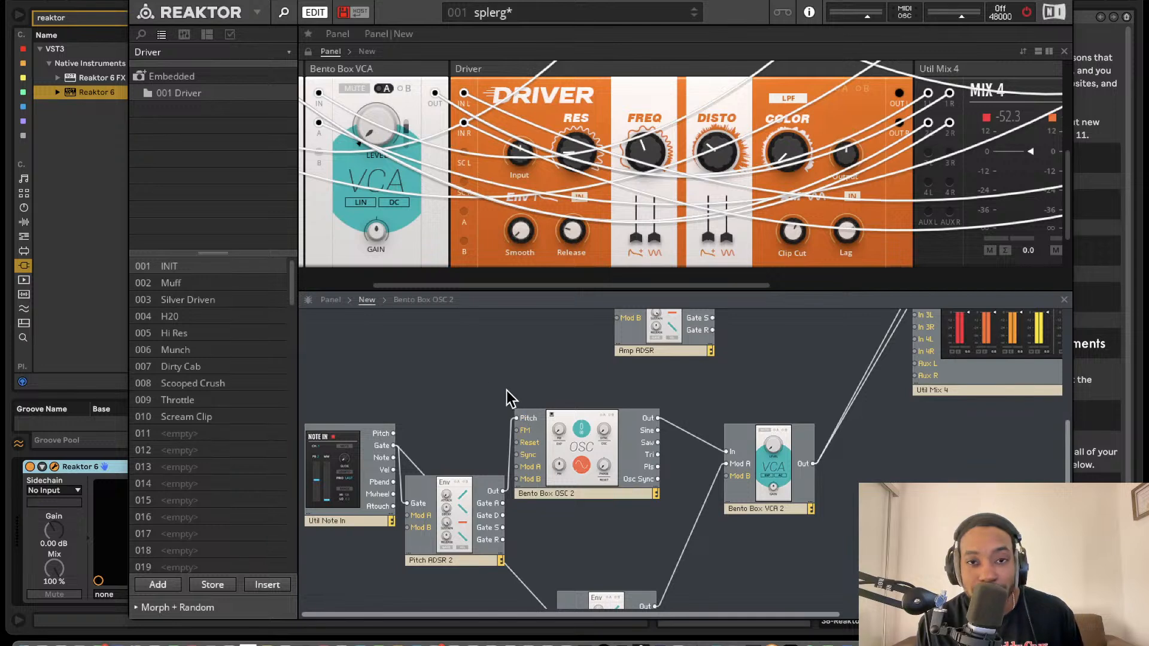
{"action": "scroll", "coordinate": [523, 364], "scroll_direction": "down", "scroll_amount": 1}
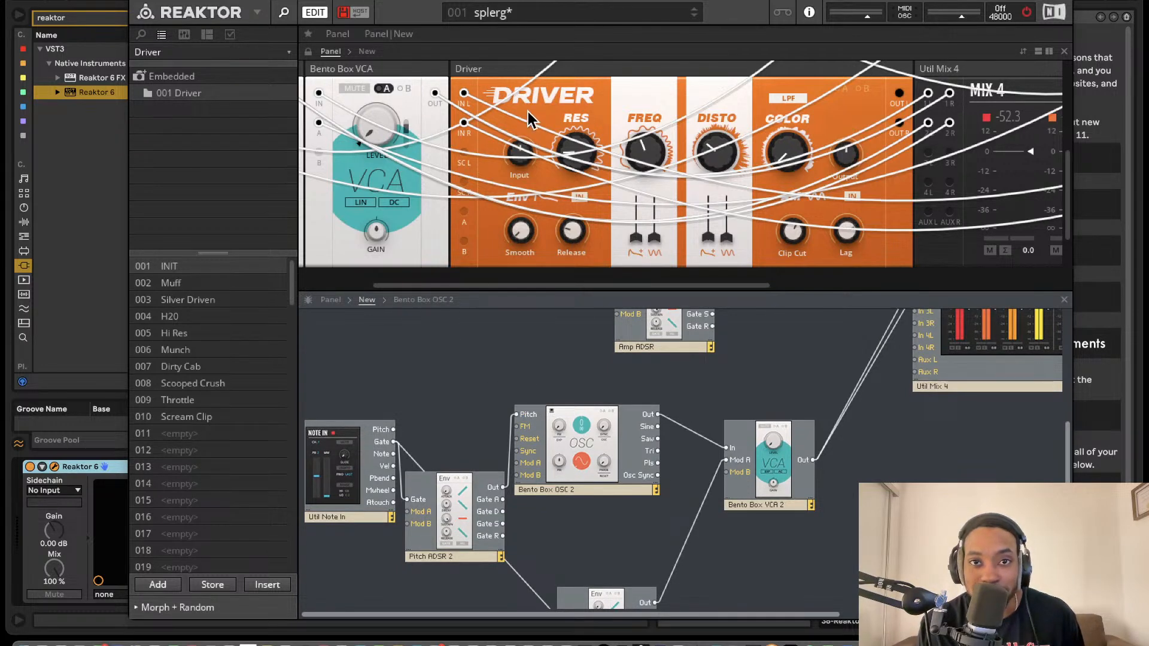
{"action": "left_click_drag", "start_coordinate": [582, 0], "coordinate": [564, 0]}
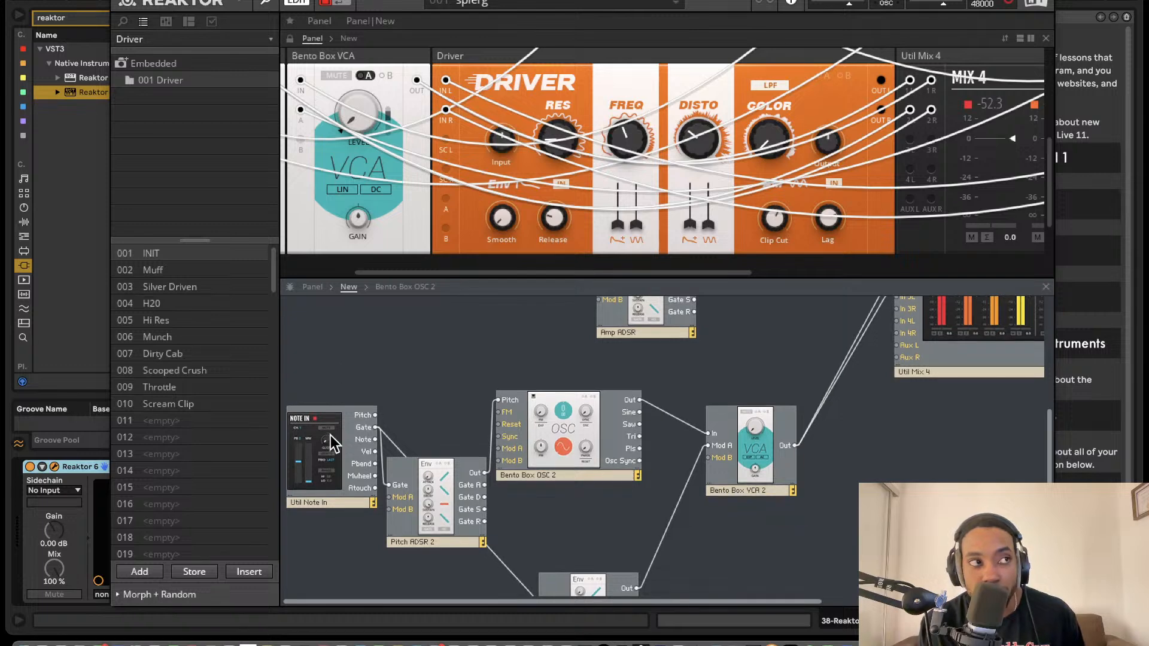
- Move the second voice's Note In block up above its Pitch ADSR 2 block and rename it Util Note In 1
{"action": "left_click_drag", "start_coordinate": [327, 461], "coordinate": [340, 379]}
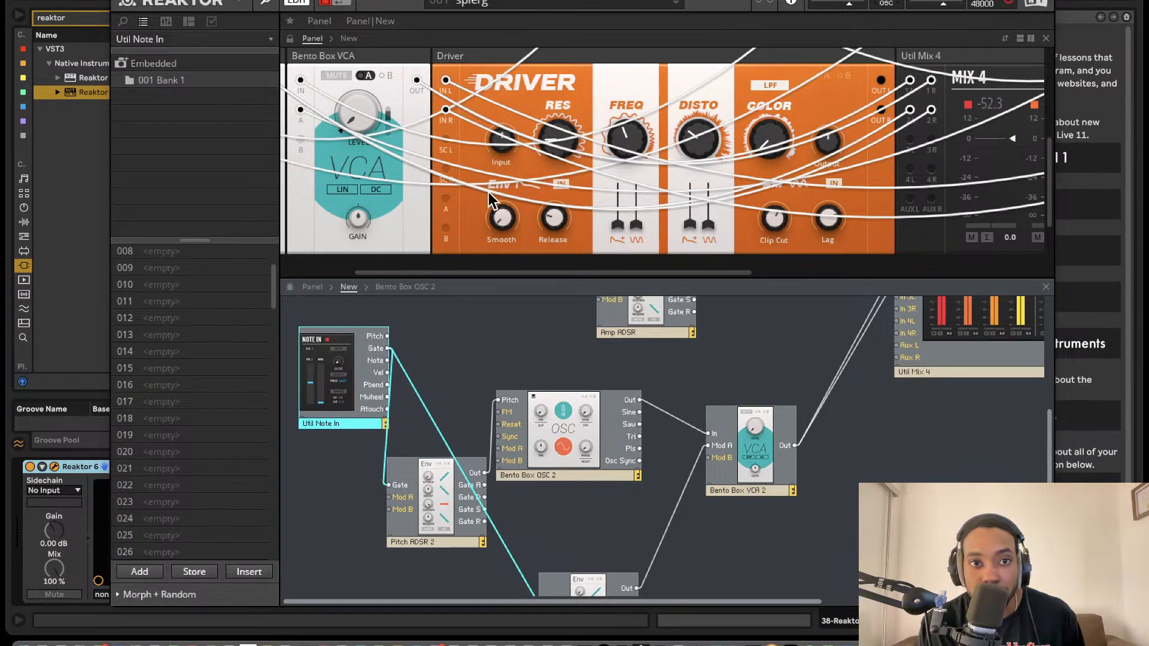
{"action": "scroll", "coordinate": [473, 191], "scroll_direction": "up", "scroll_amount": 5}
{"action": "scroll", "coordinate": [519, 142], "scroll_direction": "up", "scroll_amount": 3}
{"action": "scroll", "coordinate": [519, 142], "scroll_direction": "left", "scroll_amount": 3}
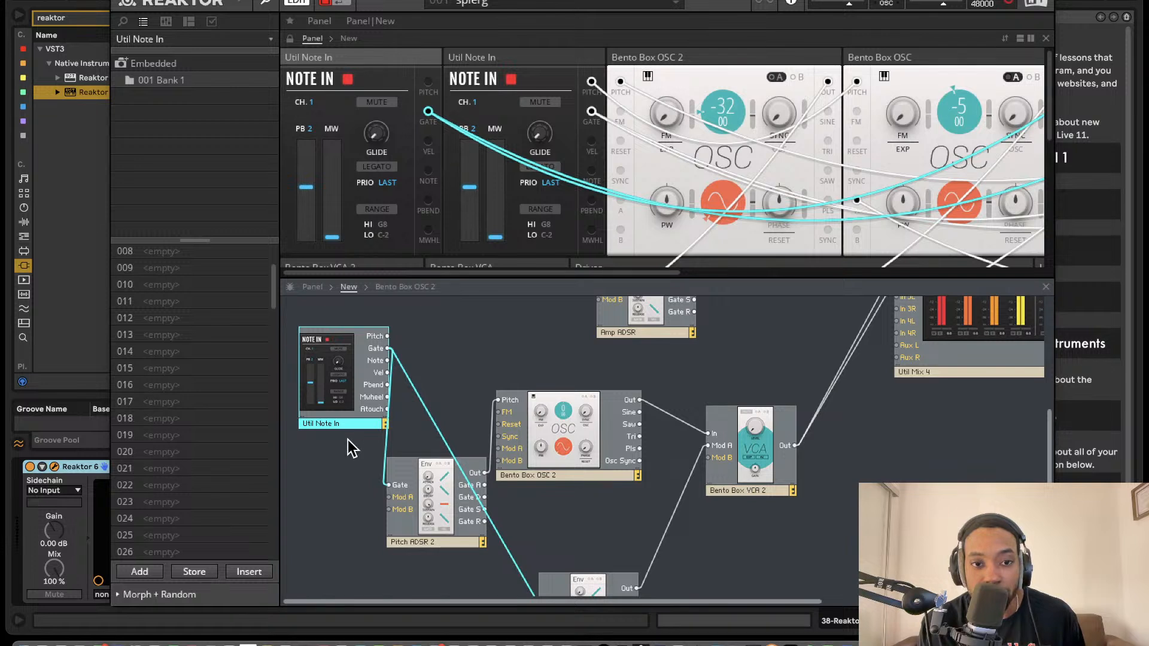
{"action": "double_click", "coordinate": [344, 423]}
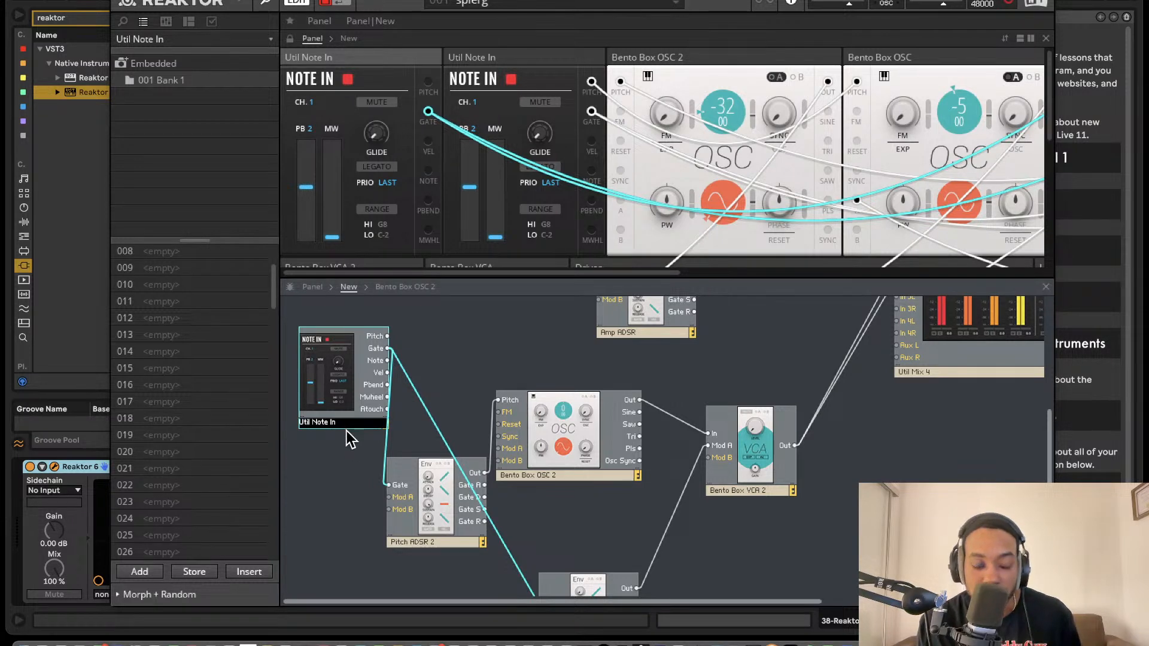
{"action": "type", "text": "1"}
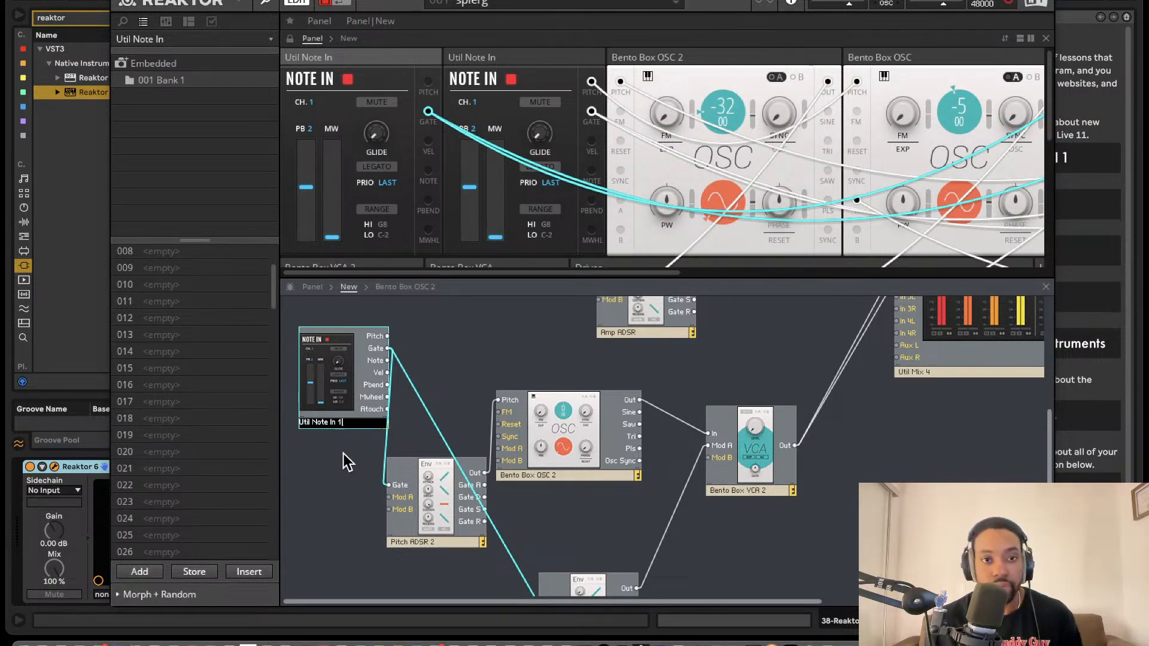
{"action": "left_click", "coordinate": [452, 353]}
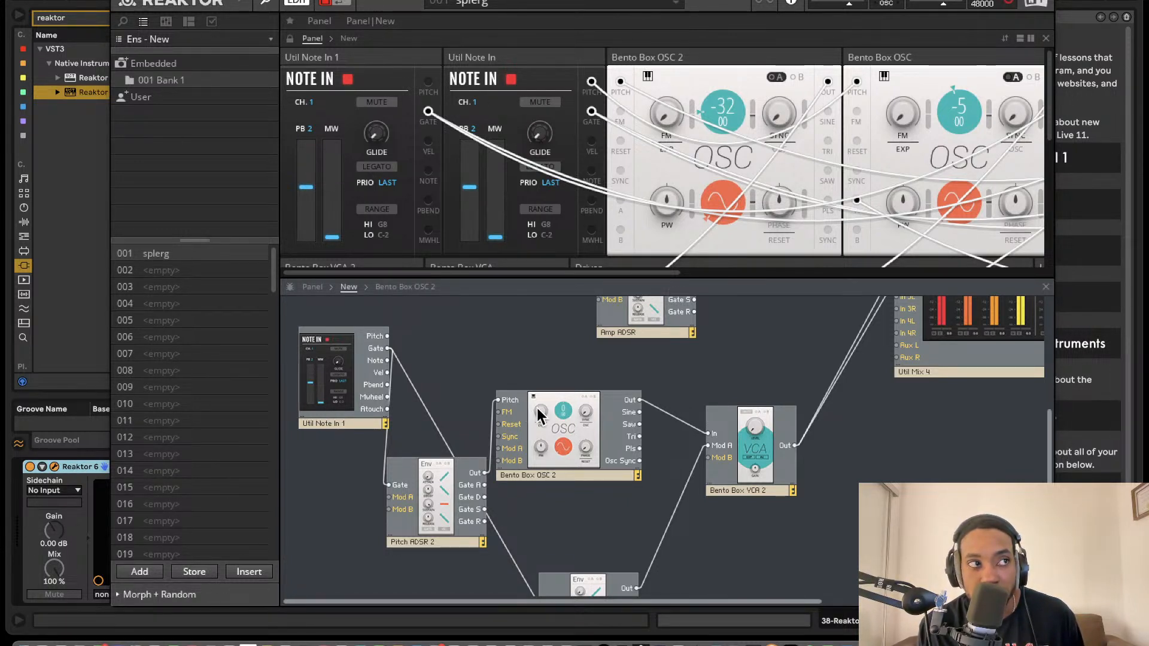
- Examine the first voice's wiring in the structure and the matching VCA, Driver and mixer modules in the panel
{"action": "scroll", "coordinate": [566, 470], "scroll_direction": "up", "scroll_amount": 8}
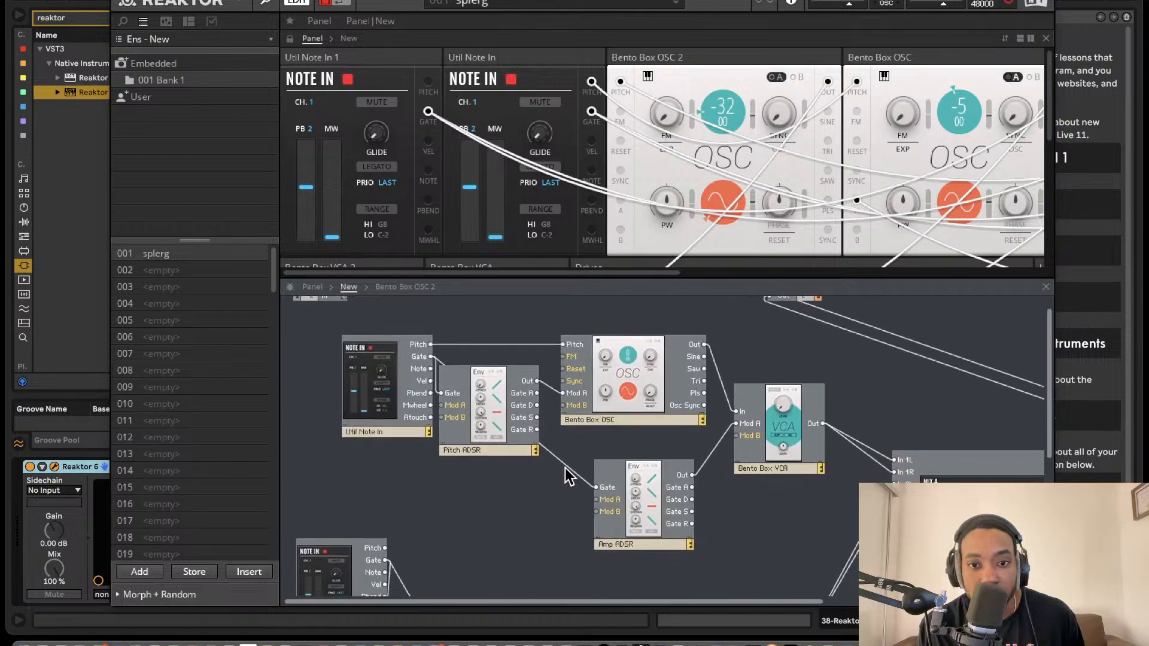
{"action": "scroll", "coordinate": [565, 473], "scroll_direction": "up", "scroll_amount": 2}
{"action": "scroll", "coordinate": [567, 153], "scroll_direction": "down", "scroll_amount": 6}
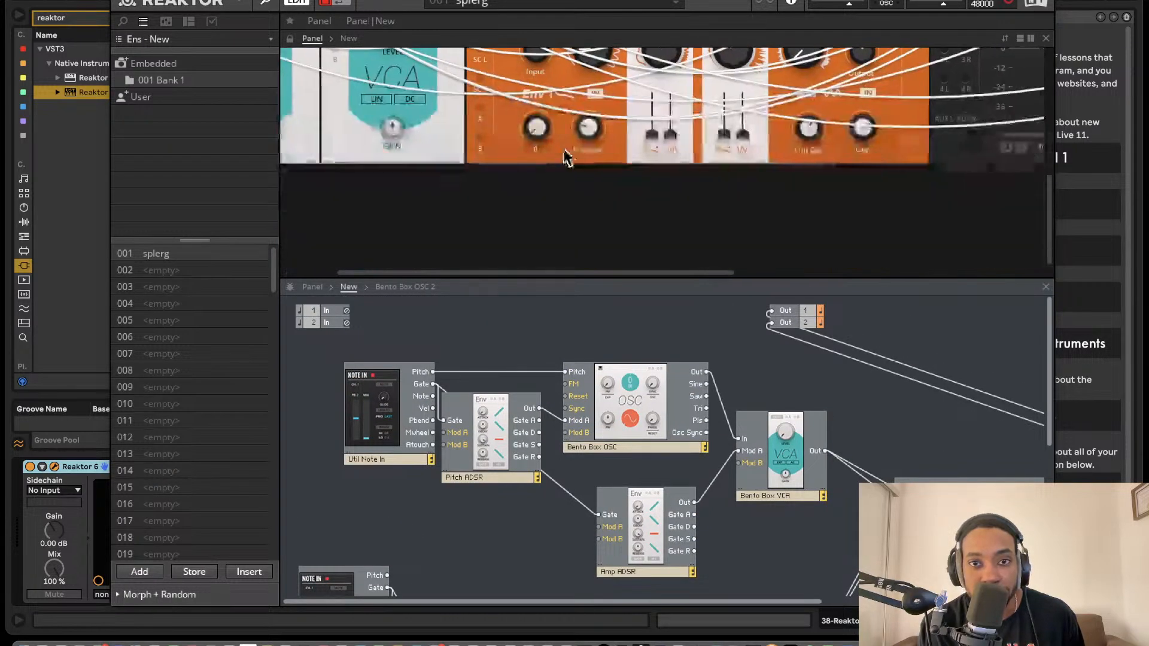
{"action": "scroll", "coordinate": [981, 210], "scroll_direction": "right", "scroll_amount": 3}
{"action": "scroll", "coordinate": [910, 209], "scroll_direction": "down", "scroll_amount": 5}
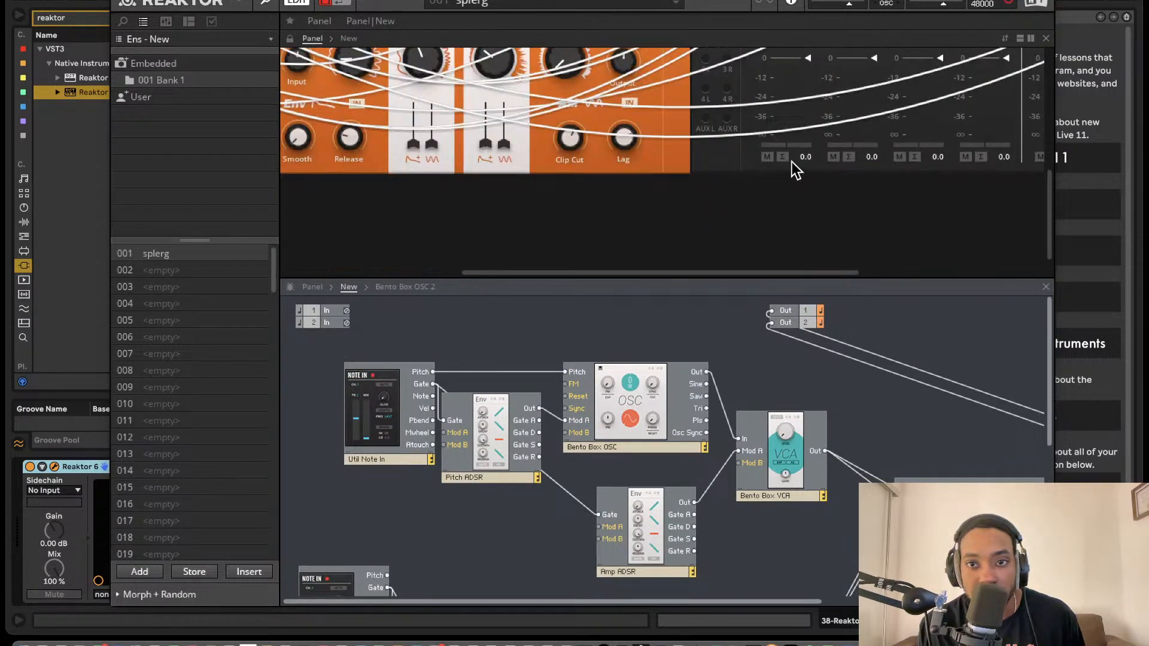
{"action": "scroll", "coordinate": [777, 163], "scroll_direction": "right", "scroll_amount": 2}
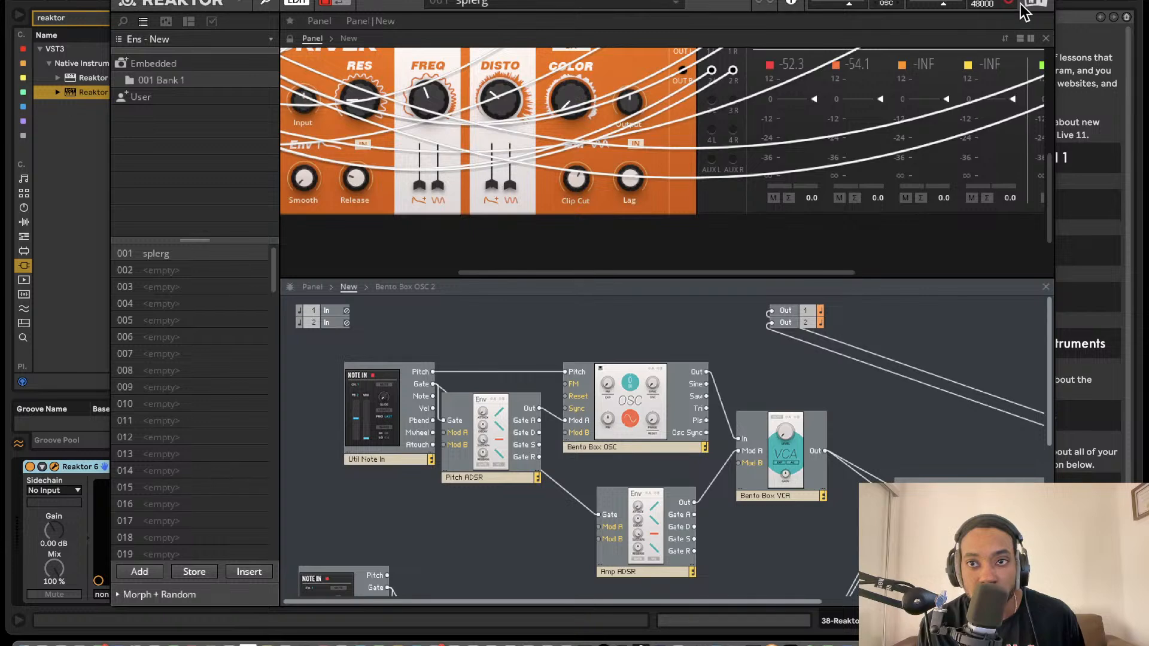
{"action": "scroll", "coordinate": [838, 293], "scroll_direction": "down", "scroll_amount": 1}
{"action": "scroll", "coordinate": [726, 175], "scroll_direction": "left", "scroll_amount": 5}
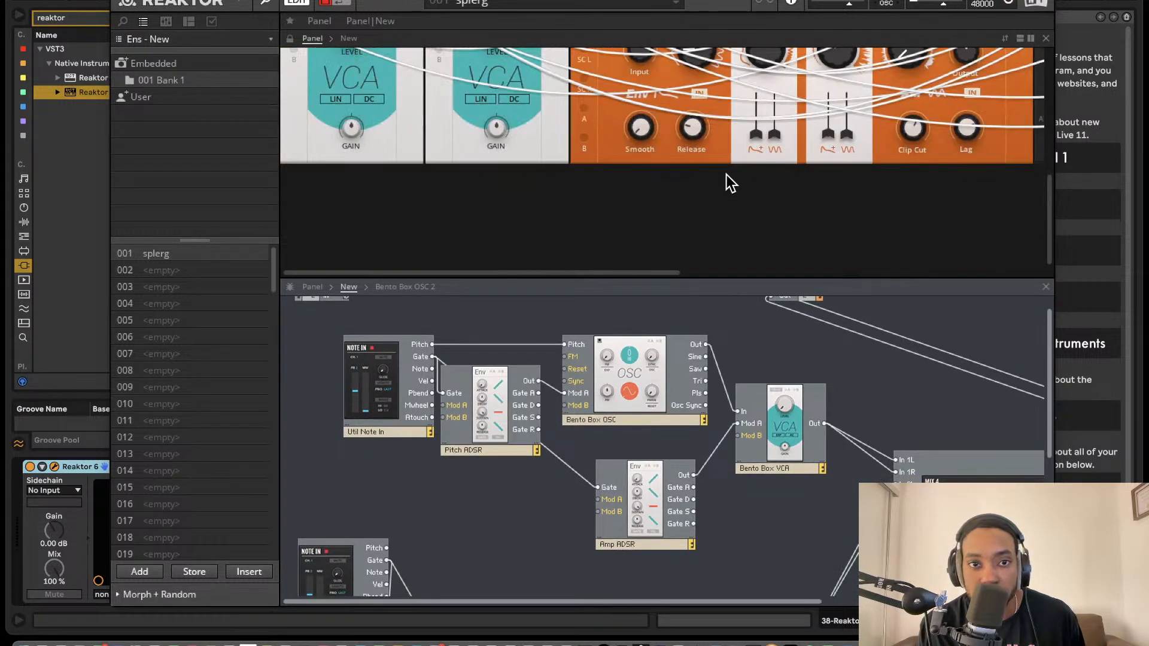
{"action": "scroll", "coordinate": [727, 177], "scroll_direction": "up", "scroll_amount": 3}
{"action": "left_click", "coordinate": [502, 124]}
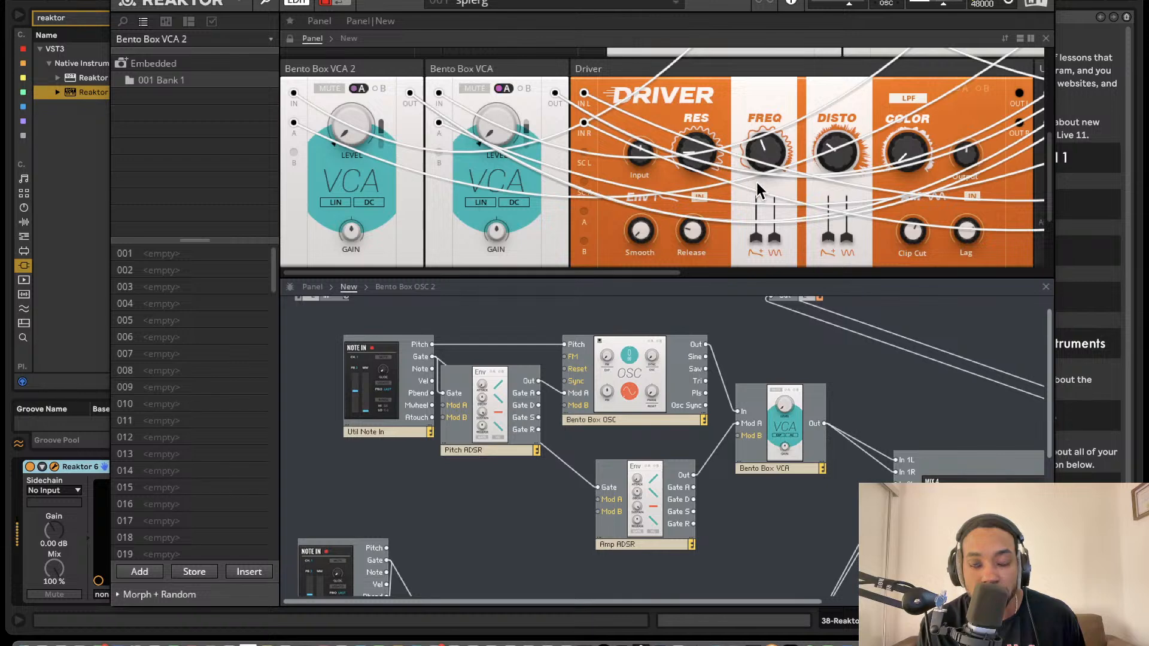
- Mute channel 2 of the Util Mix 4 mixer
{"action": "scroll", "coordinate": [680, 379], "scroll_direction": "down", "scroll_amount": 1}
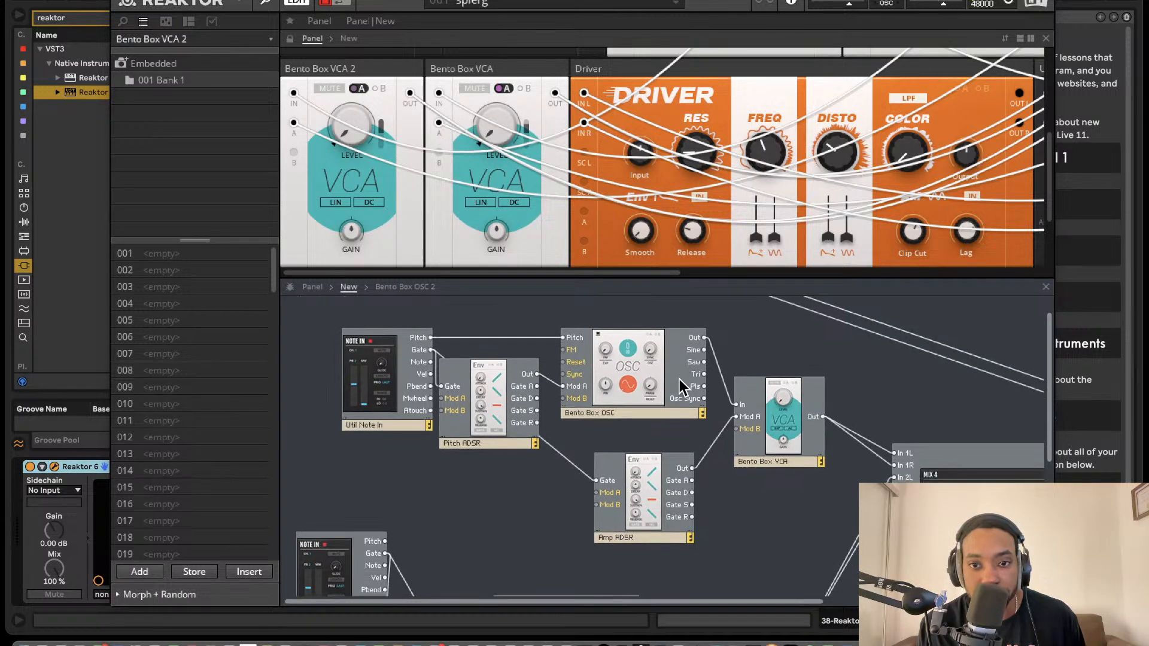
{"action": "scroll", "coordinate": [796, 239], "scroll_direction": "right", "scroll_amount": 10}
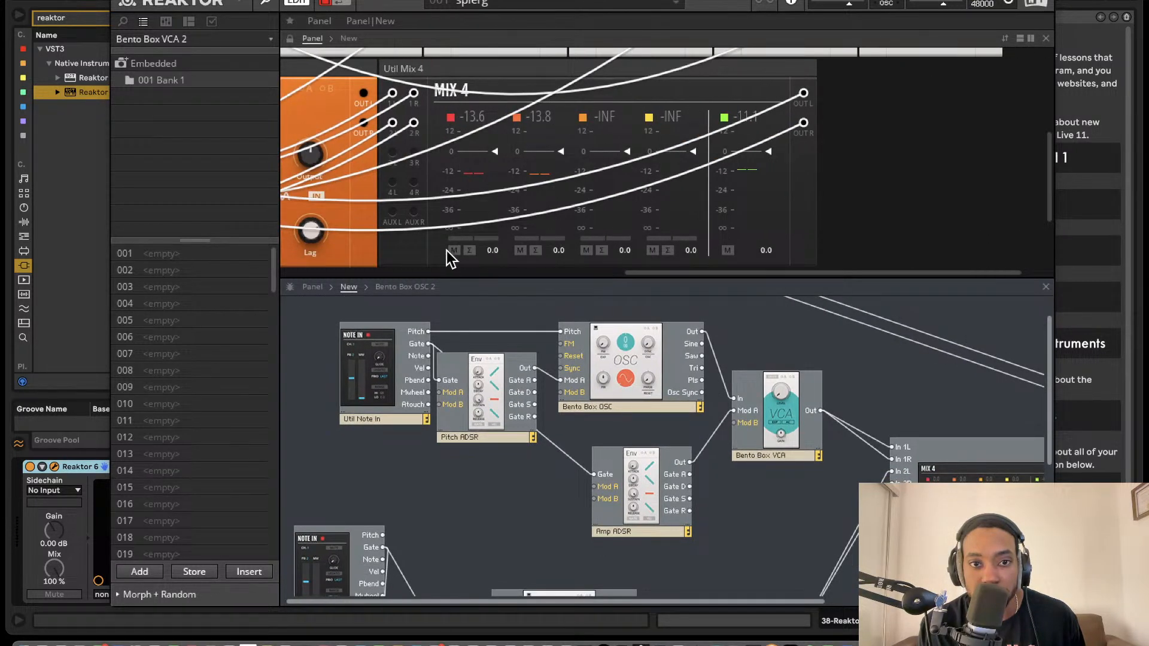
{"action": "left_click", "coordinate": [520, 250]}
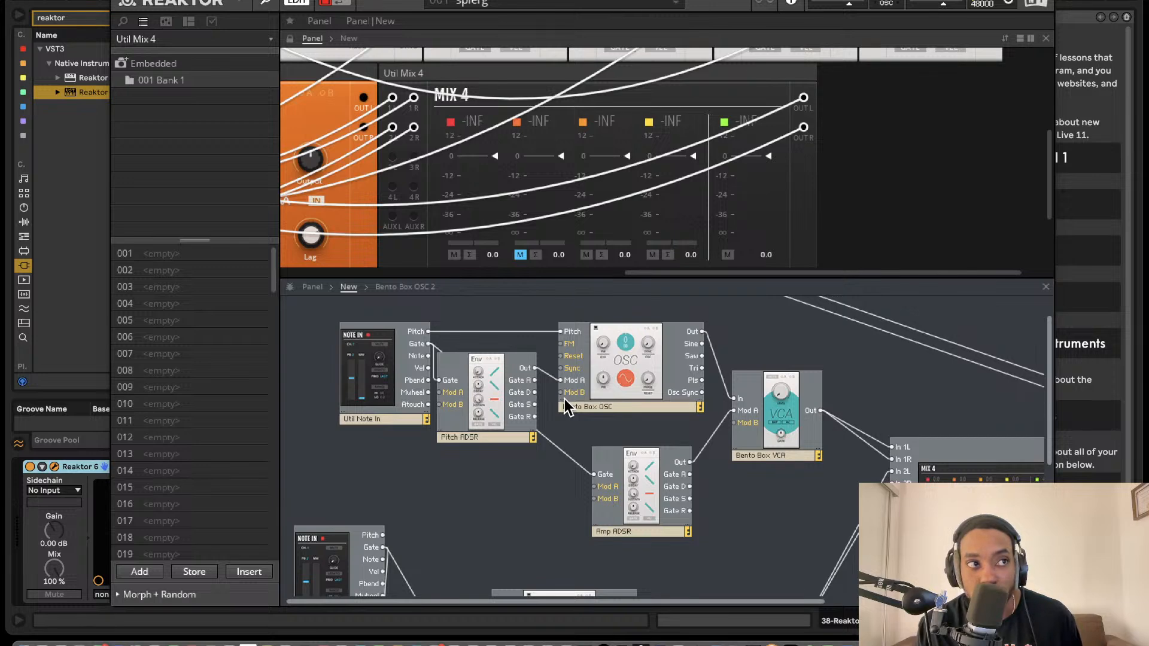
- Move the first voice's Pitch ADSR block down in the structure, clear of the Bento Box OSC block's pitch connection
{"action": "mouse_move", "coordinate": [570, 407]}
{"action": "scroll", "coordinate": [568, 406], "scroll_direction": "left", "scroll_amount": 1}
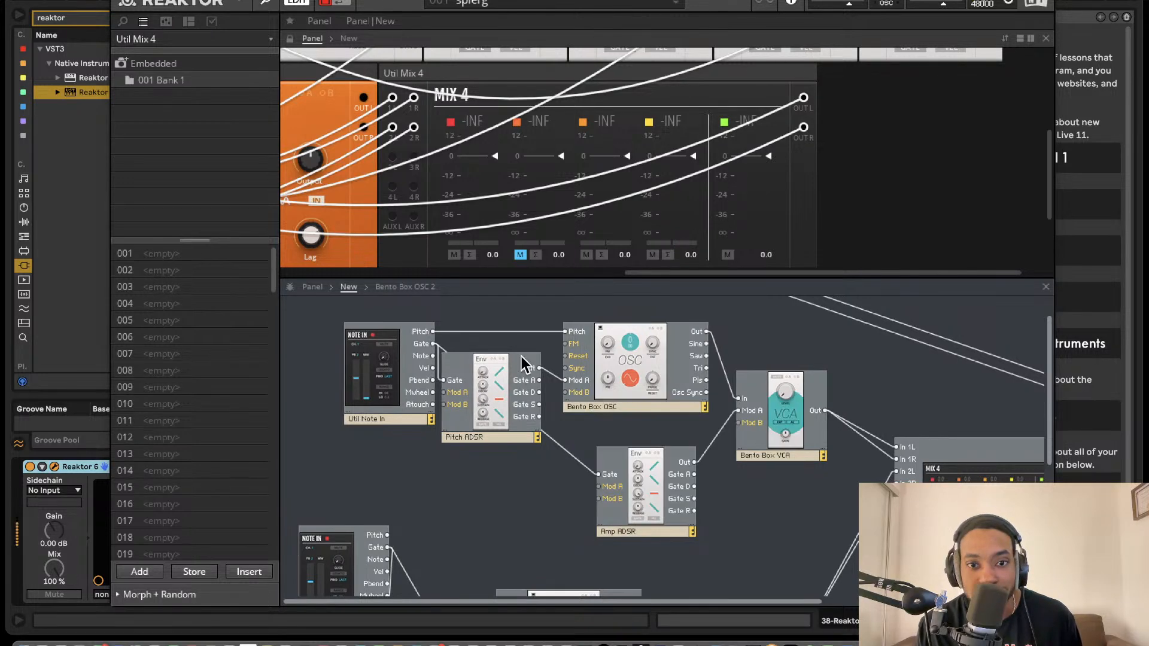
{"action": "scroll", "coordinate": [459, 199], "scroll_direction": "left", "scroll_amount": 8}
{"action": "scroll", "coordinate": [467, 201], "scroll_direction": "up", "scroll_amount": 5}
{"action": "scroll", "coordinate": [468, 202], "scroll_direction": "left", "scroll_amount": 10}
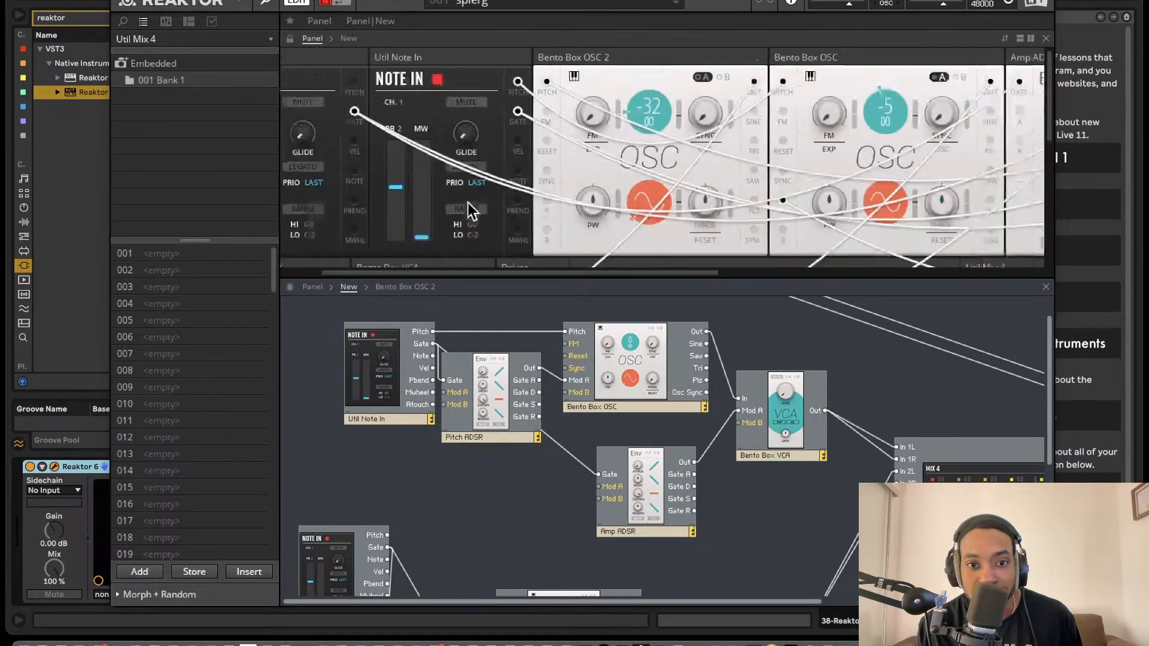
{"action": "scroll", "coordinate": [626, 137], "scroll_direction": "right", "scroll_amount": 4}
{"action": "scroll", "coordinate": [622, 139], "scroll_direction": "right", "scroll_amount": 1}
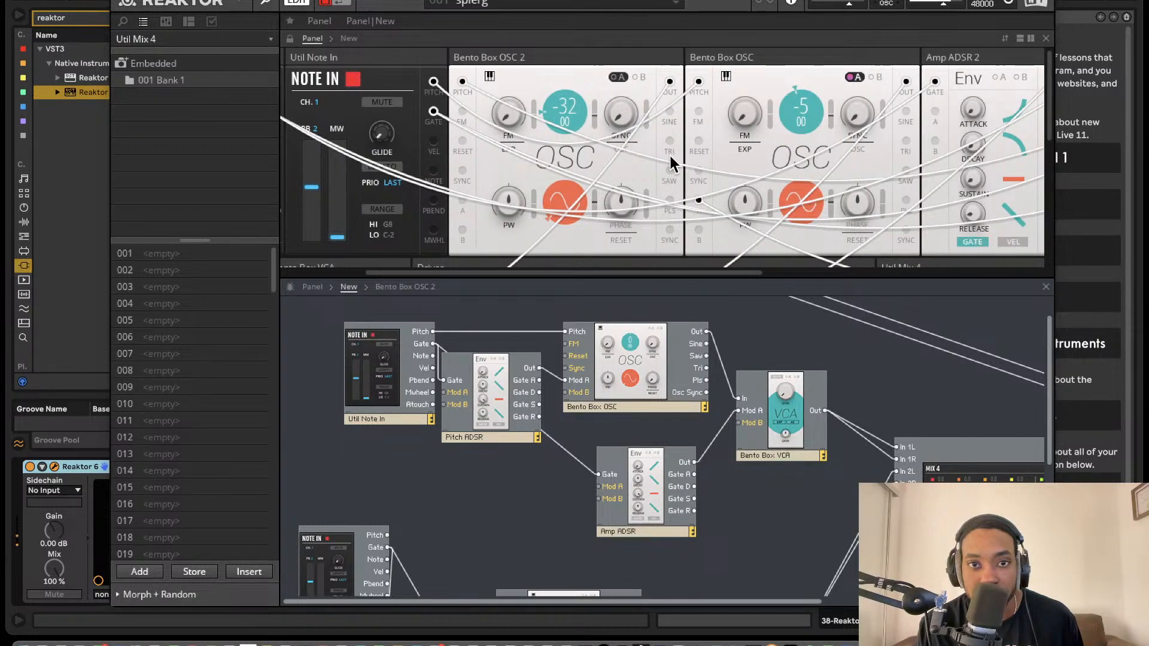
{"action": "scroll", "coordinate": [760, 179], "scroll_direction": "right", "scroll_amount": 3}
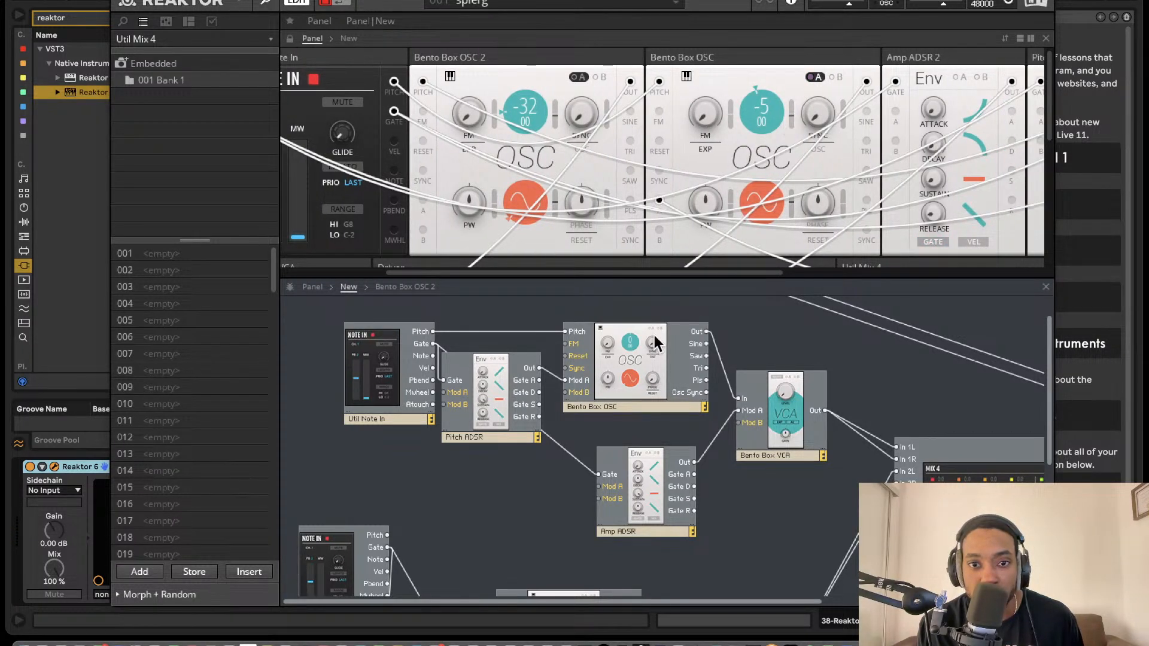
{"action": "left_click_drag", "start_coordinate": [494, 392], "coordinate": [490, 435]}
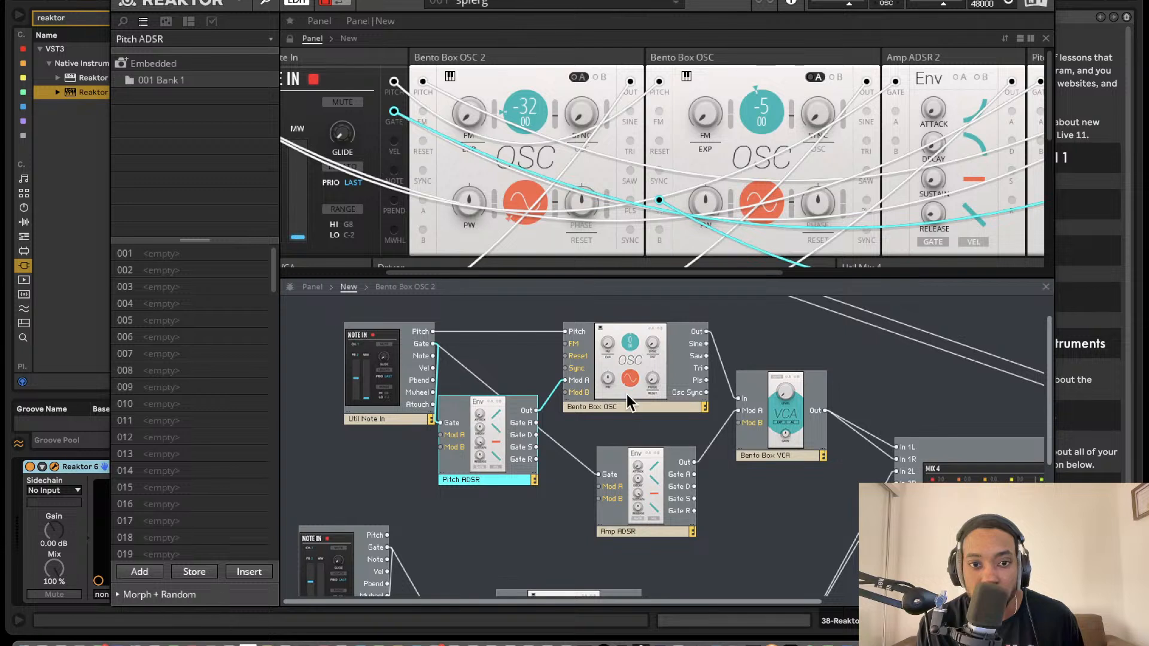
- Adjust the Amp ADSR 2 envelope, setting the attack to 1.59 ms, lengthening the decay and readjusting the release
{"action": "left_click", "coordinate": [936, 112]}
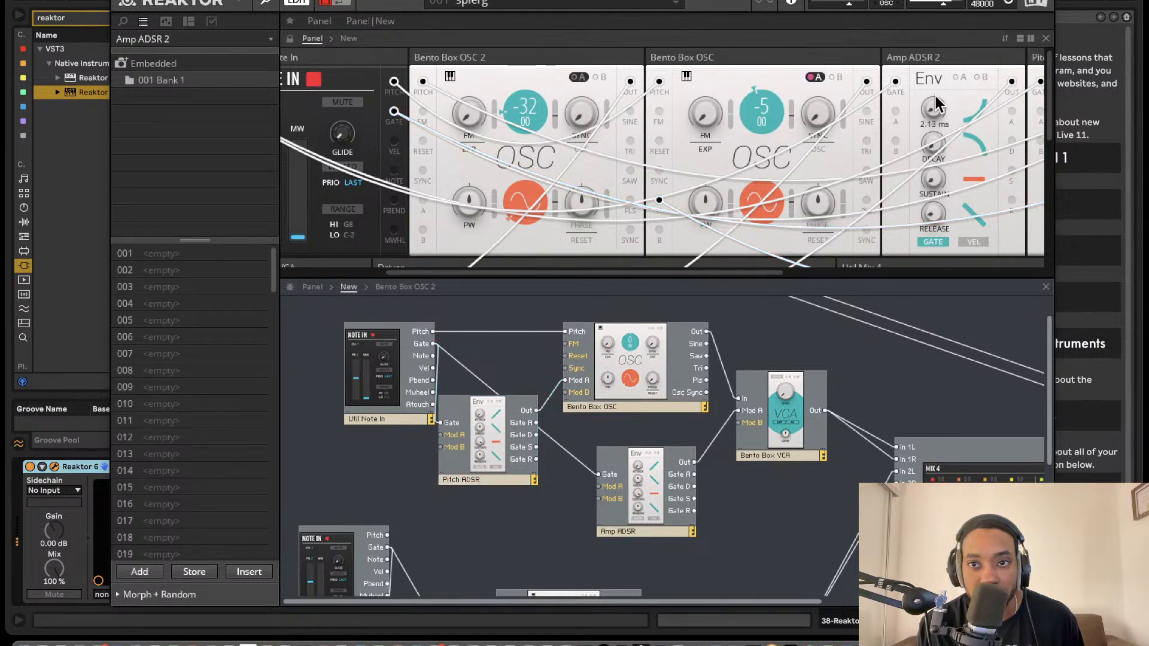
{"action": "left_click", "coordinate": [793, 109]}
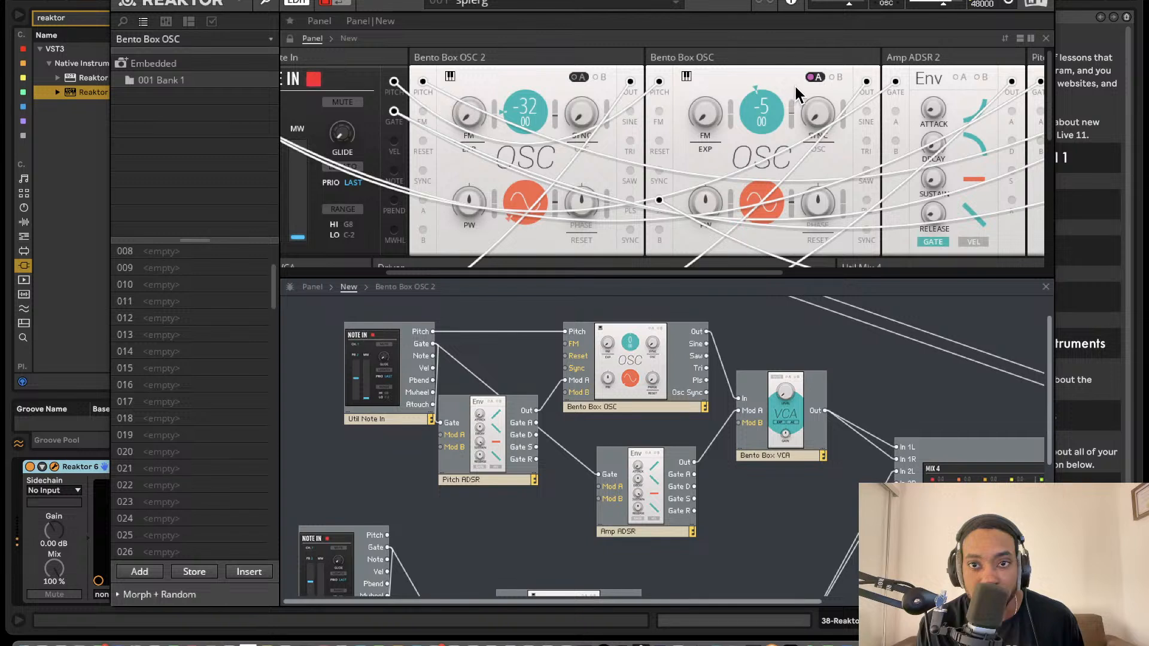
{"action": "left_click", "coordinate": [936, 112]}
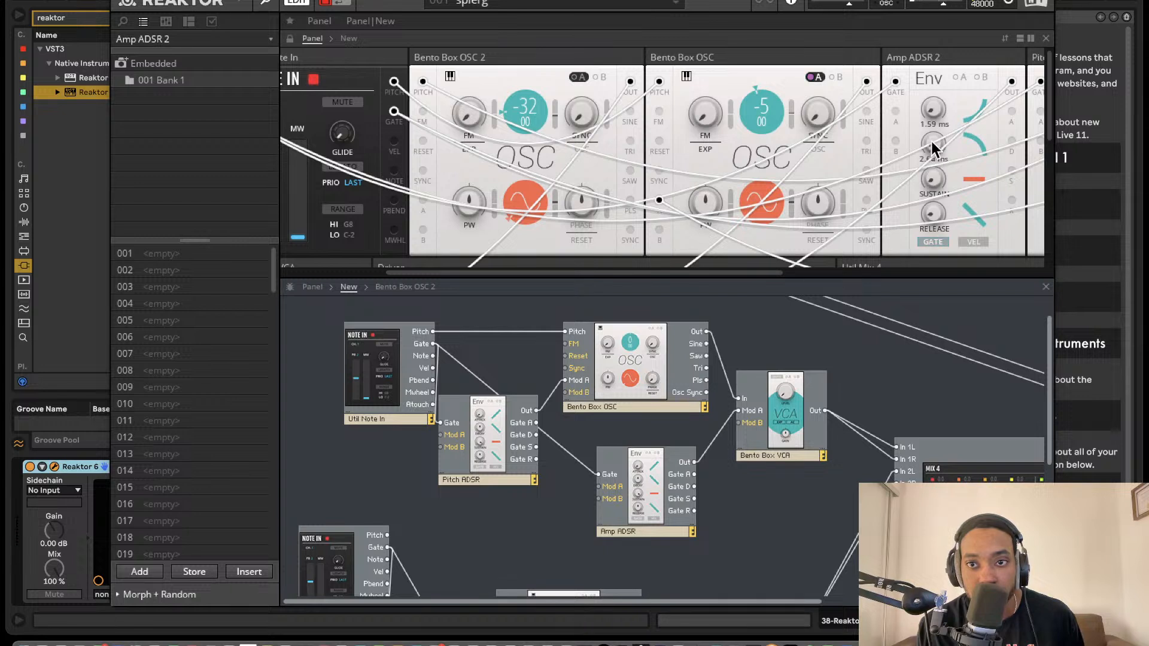
{"action": "left_click_drag", "start_coordinate": [934, 142], "coordinate": [934, 97]}
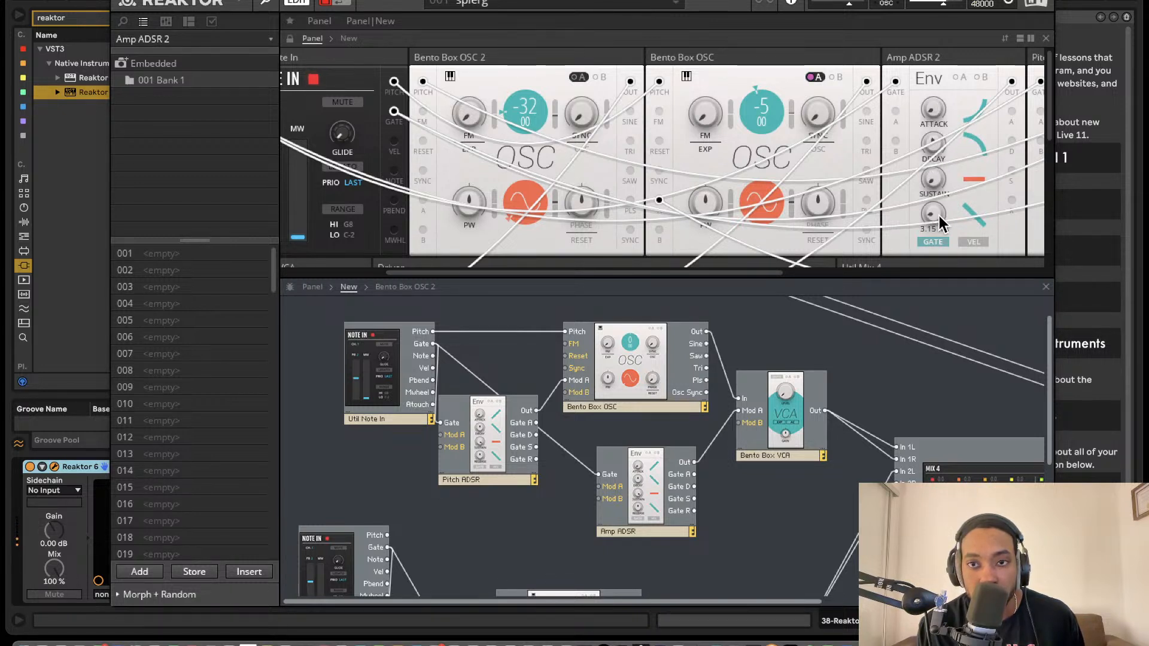
{"action": "left_click_drag", "start_coordinate": [938, 214], "coordinate": [931, 298]}
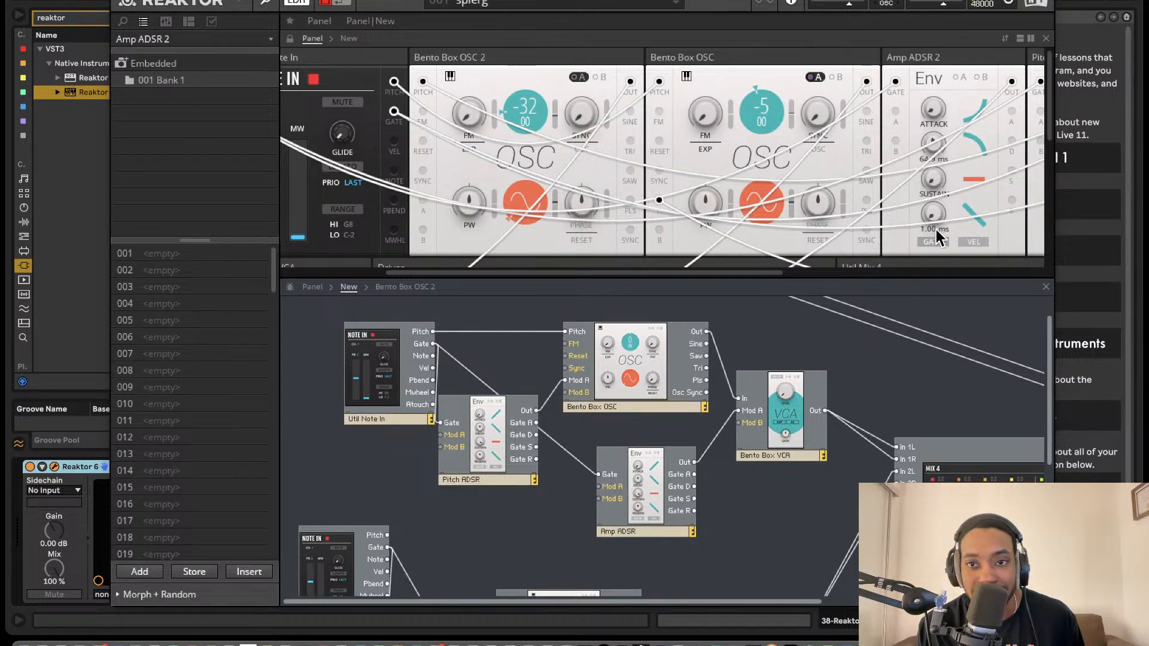
{"action": "left_click_drag", "start_coordinate": [927, 213], "coordinate": [930, 175]}
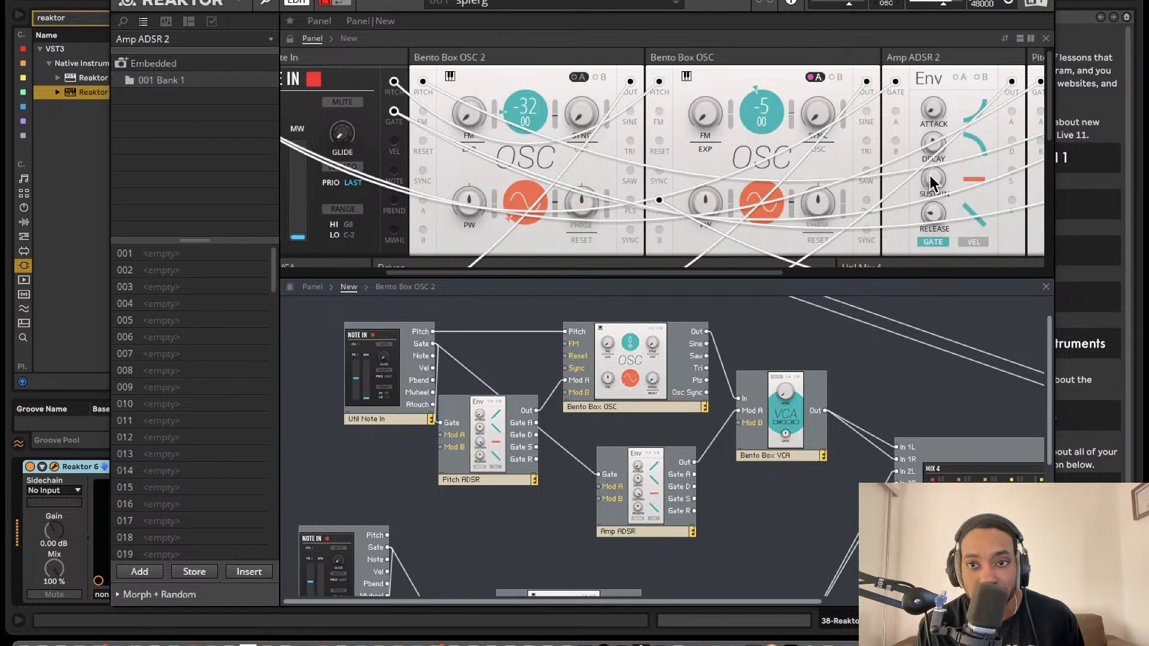
{"action": "scroll", "coordinate": [867, 167], "scroll_direction": "right", "scroll_amount": 3}
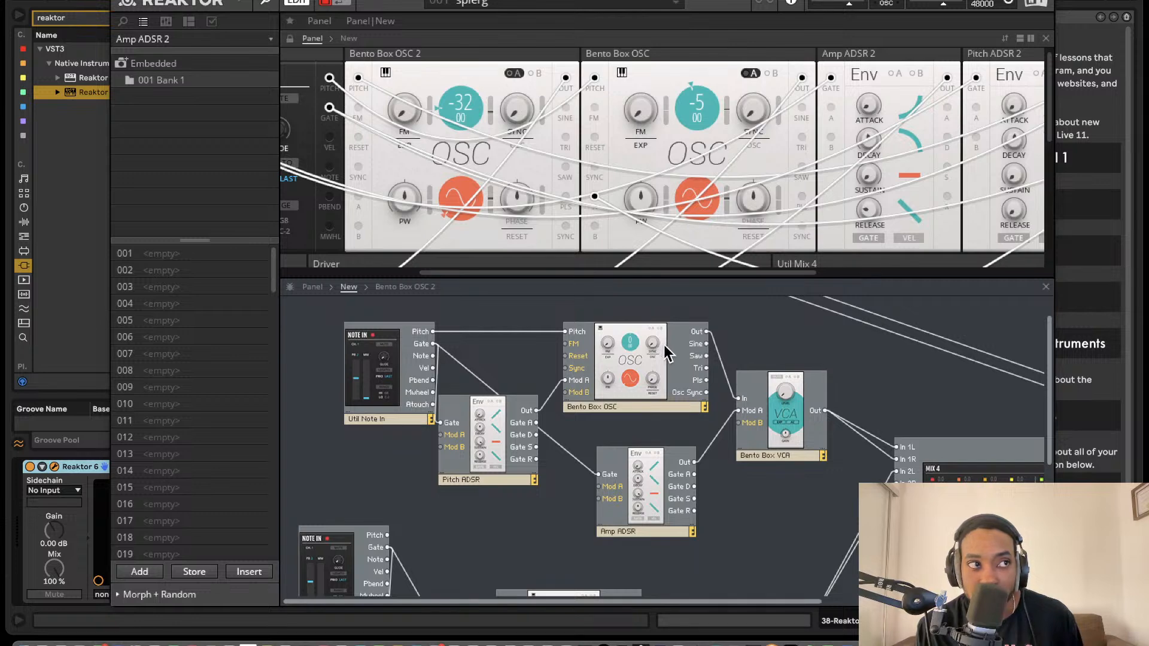
- Rename the first voice's Amp ADSR block as Amp ADSR 1 in the structure
{"action": "scroll", "coordinate": [680, 366], "scroll_direction": "right", "scroll_amount": 3}
{"action": "scroll", "coordinate": [680, 366], "scroll_direction": "down", "scroll_amount": 2}
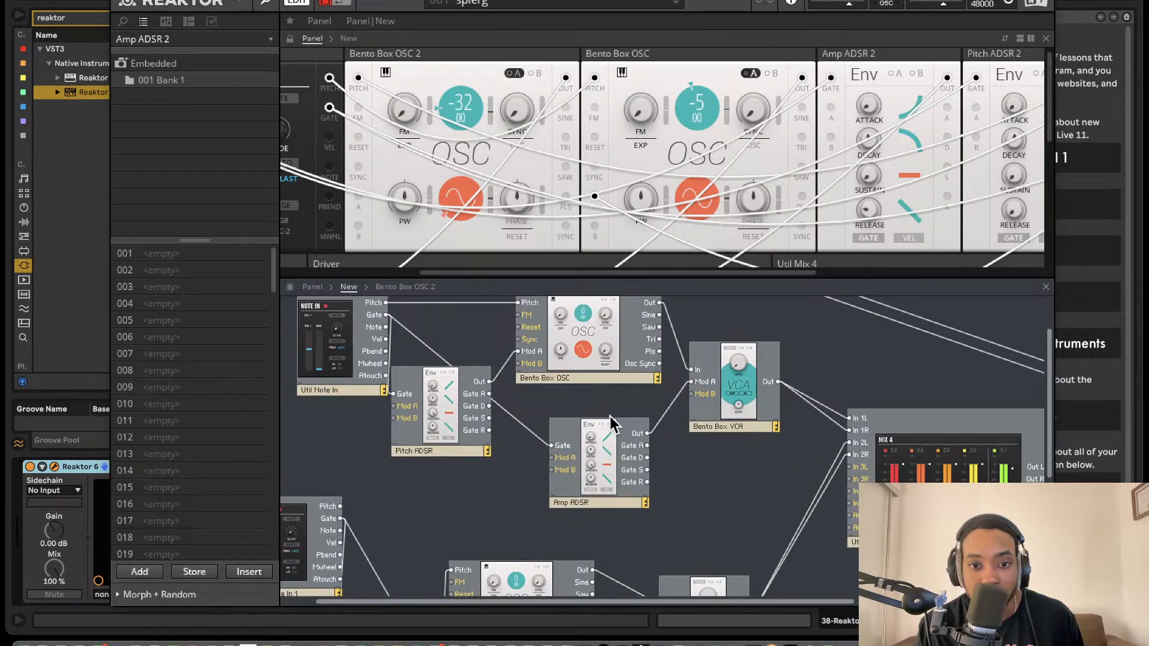
{"action": "scroll", "coordinate": [682, 168], "scroll_direction": "down", "scroll_amount": 10}
{"action": "scroll", "coordinate": [682, 167], "scroll_direction": "right", "scroll_amount": 6}
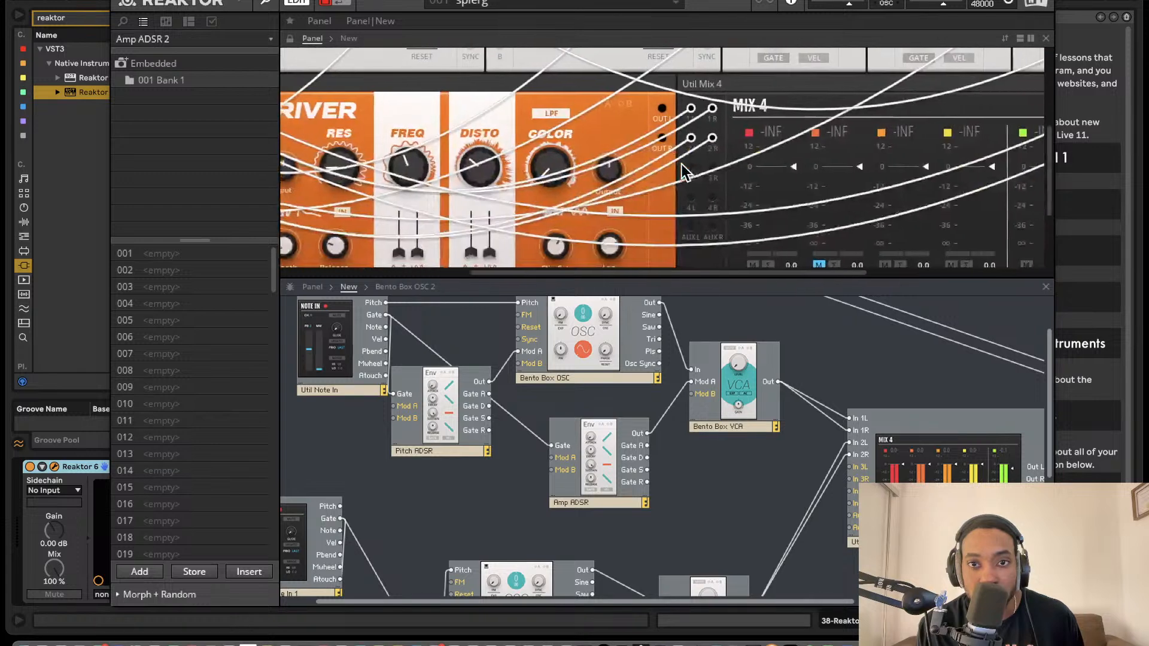
{"action": "scroll", "coordinate": [678, 171], "scroll_direction": "up", "scroll_amount": 9}
{"action": "scroll", "coordinate": [677, 170], "scroll_direction": "right", "scroll_amount": 5}
{"action": "scroll", "coordinate": [677, 170], "scroll_direction": "up", "scroll_amount": 1}
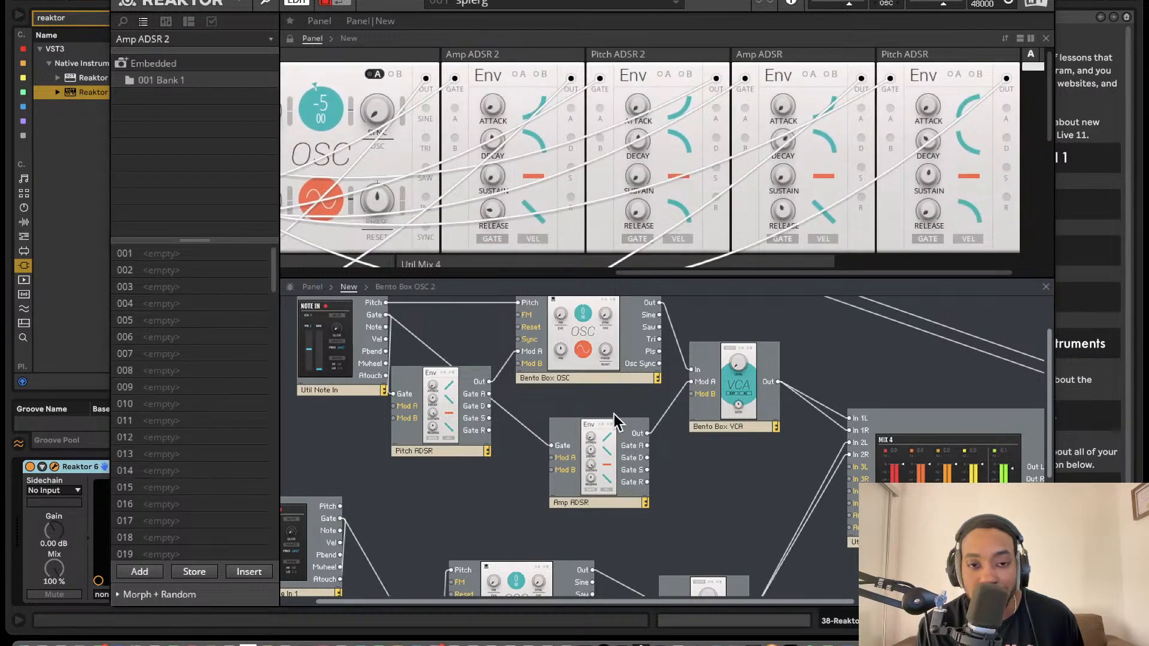
{"action": "left_click", "coordinate": [599, 456]}
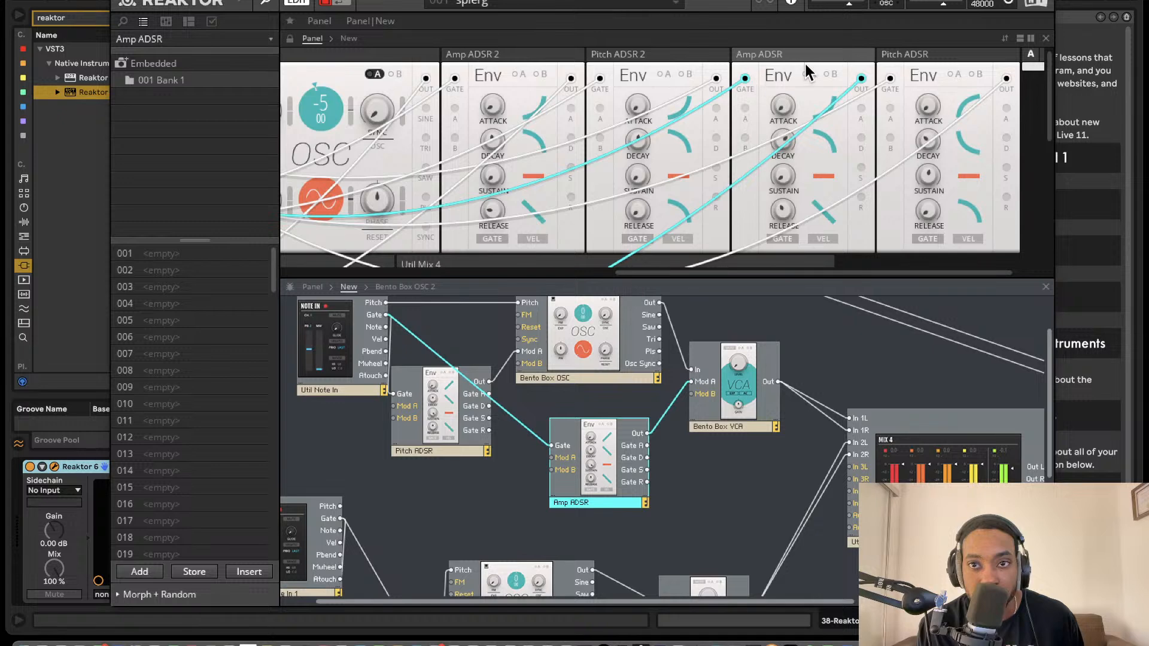
{"action": "scroll", "coordinate": [605, 389], "scroll_direction": "down", "scroll_amount": 3}
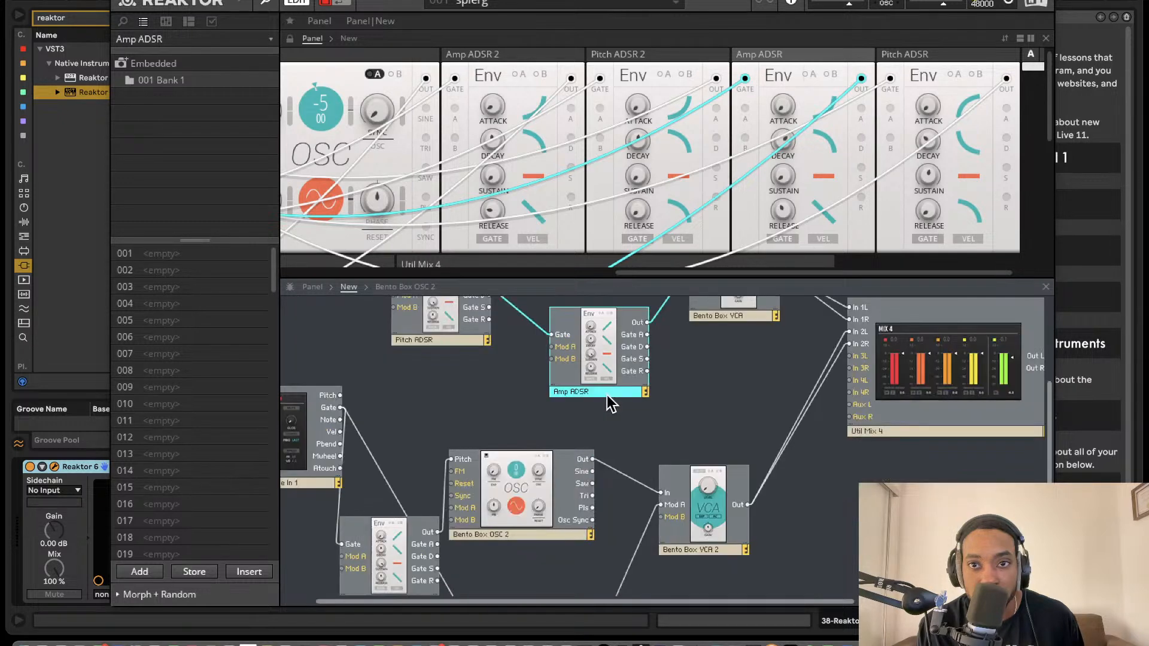
{"action": "double_click", "coordinate": [605, 393]}
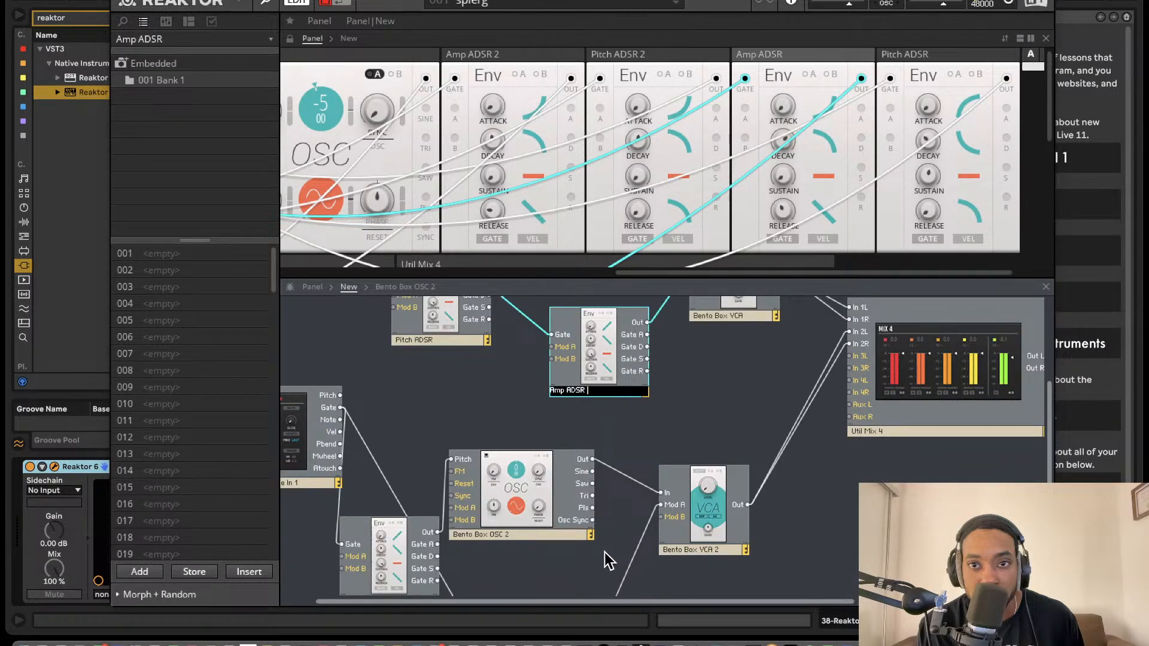
{"action": "type", "text": "1"}
{"action": "left_click", "coordinate": [697, 434]}
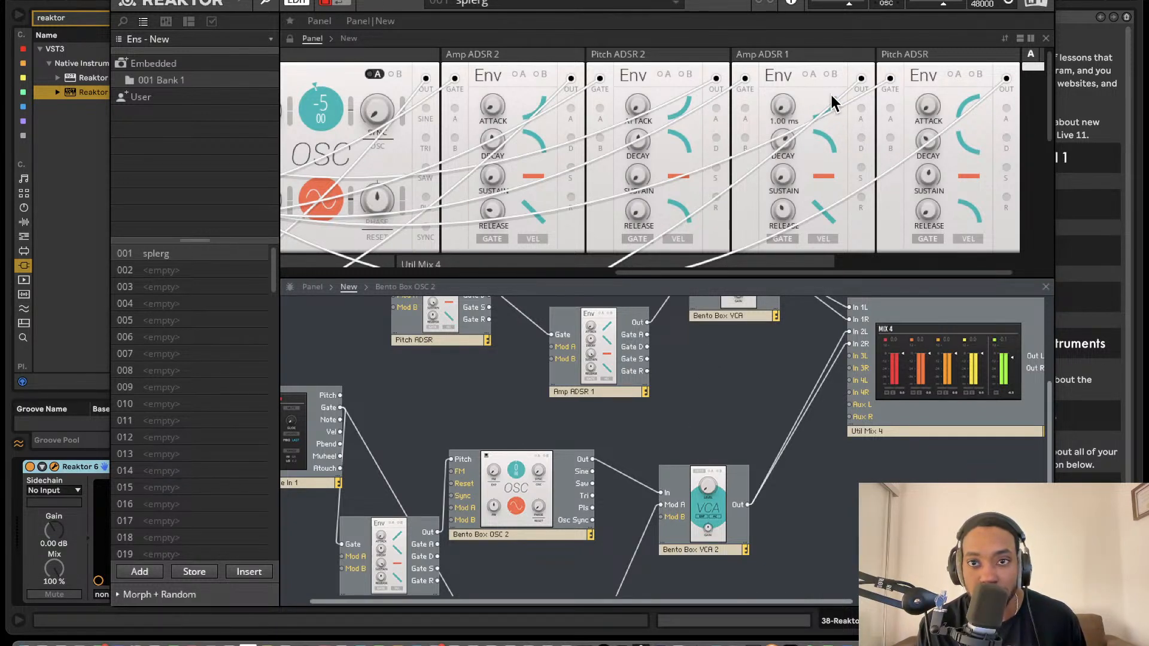
- Adjust the decay of the Amp ADSR 1 envelope in the panel
{"action": "left_click", "coordinate": [827, 123]}
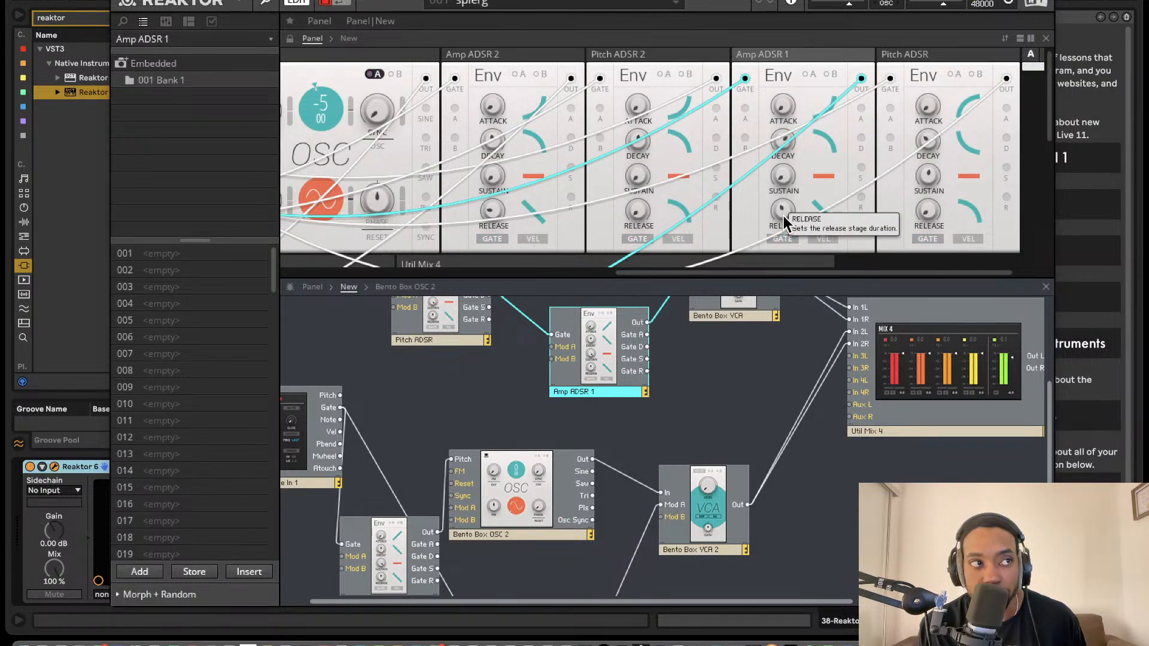
{"action": "left_click_drag", "start_coordinate": [784, 140], "coordinate": [784, 144]}
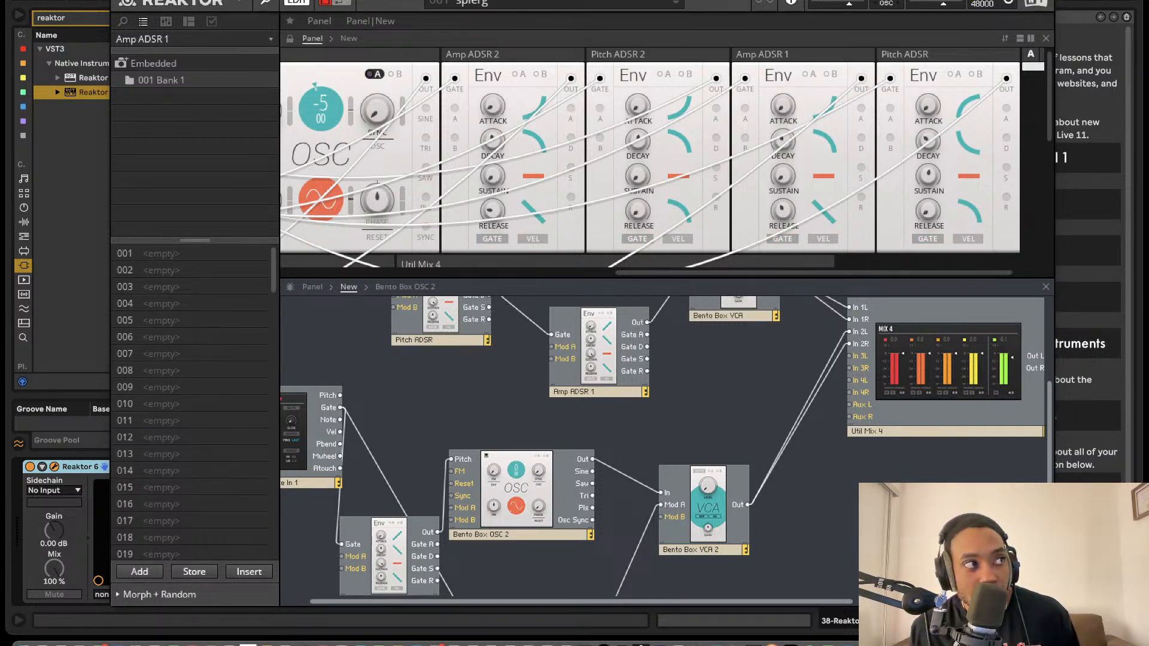
- Check the Live arrangement behind the plug-in window, and examine both voices' wiring in the Reaktor structure
{"action": "key", "text": "super+alt+p"}
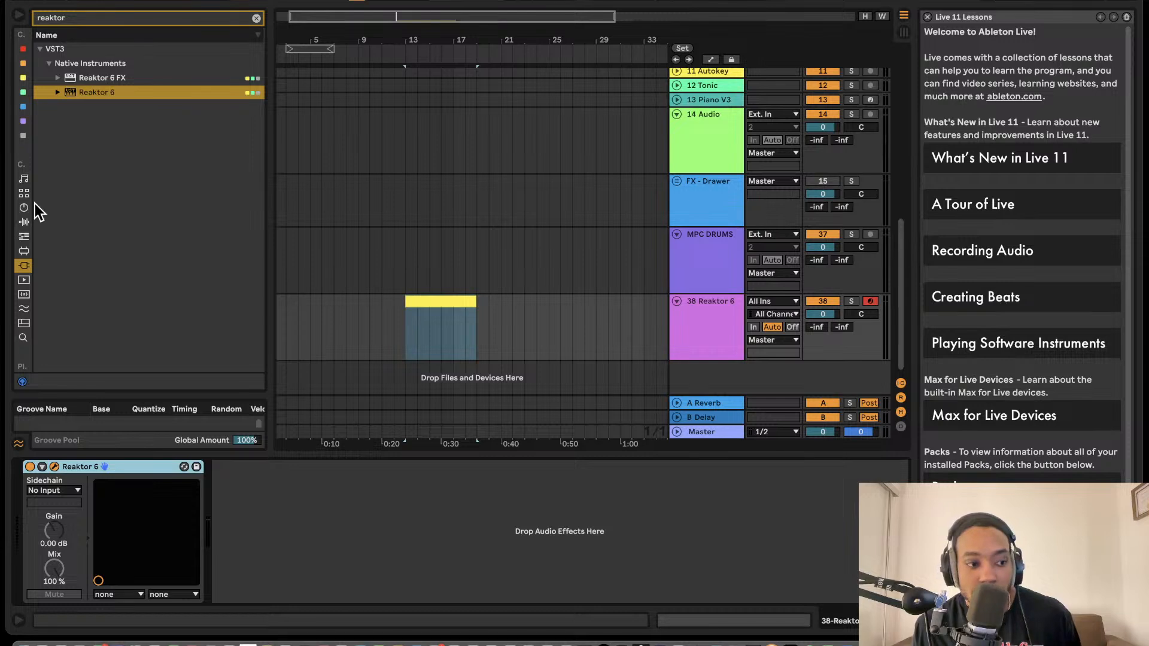
{"action": "key", "text": "super+alt+p"}
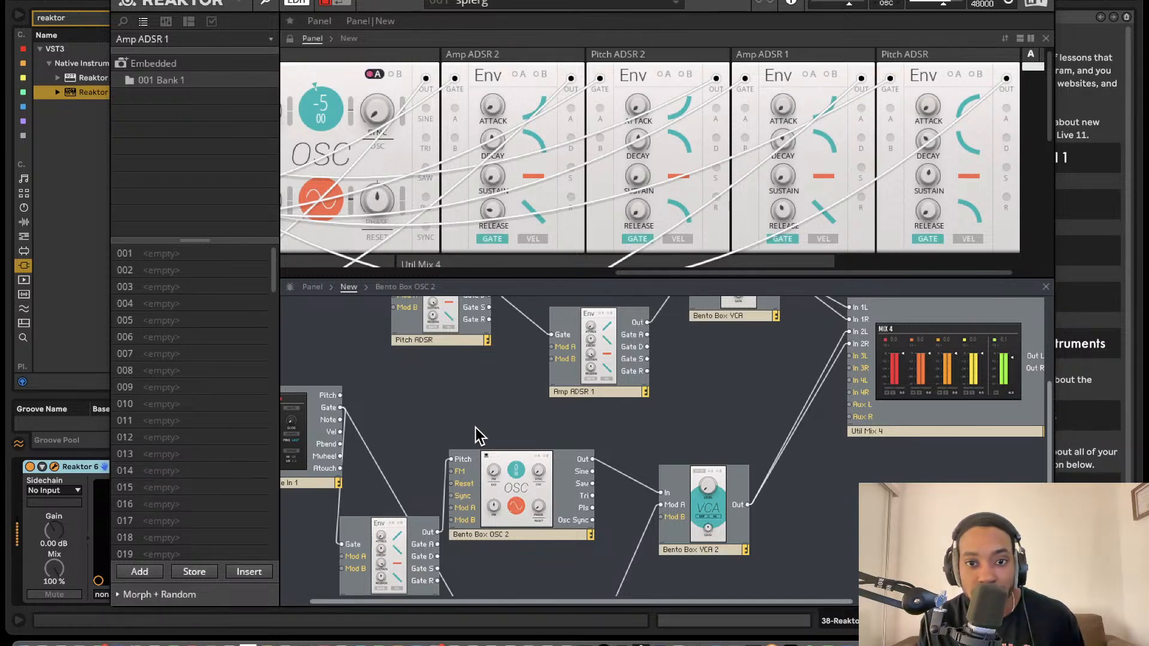
{"action": "scroll", "coordinate": [505, 424], "scroll_direction": "up", "scroll_amount": 3}
{"action": "scroll", "coordinate": [470, 401], "scroll_direction": "up", "scroll_amount": 6}
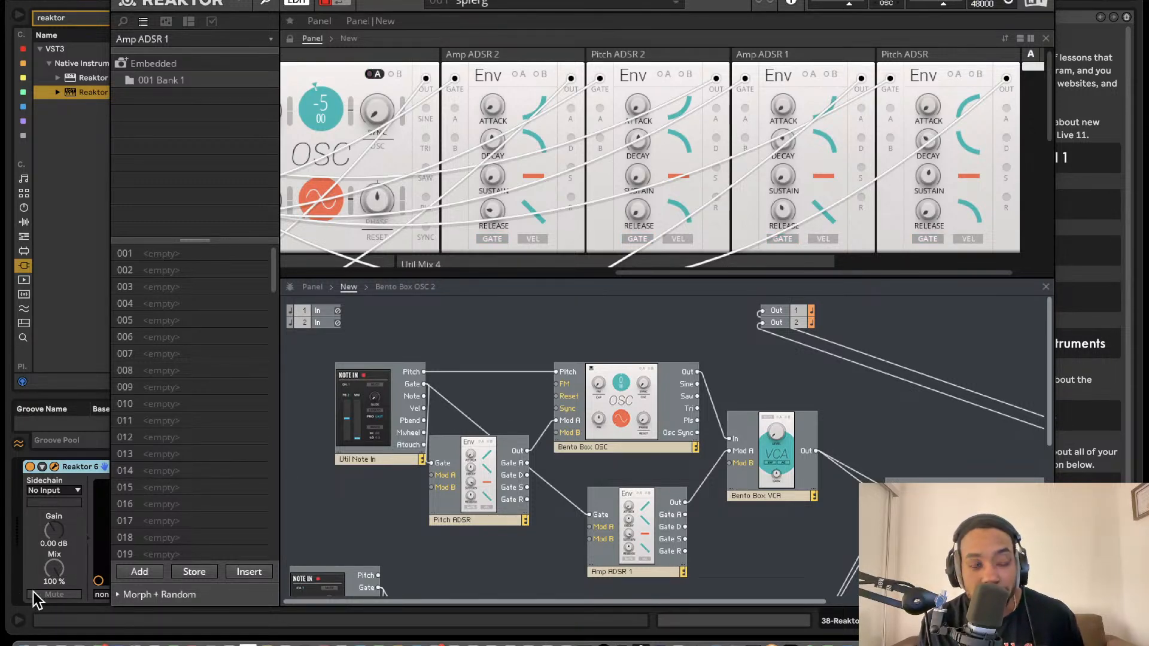
{"action": "scroll", "coordinate": [385, 533], "scroll_direction": "down", "scroll_amount": 4}
{"action": "scroll", "coordinate": [511, 496], "scroll_direction": "down", "scroll_amount": 5}
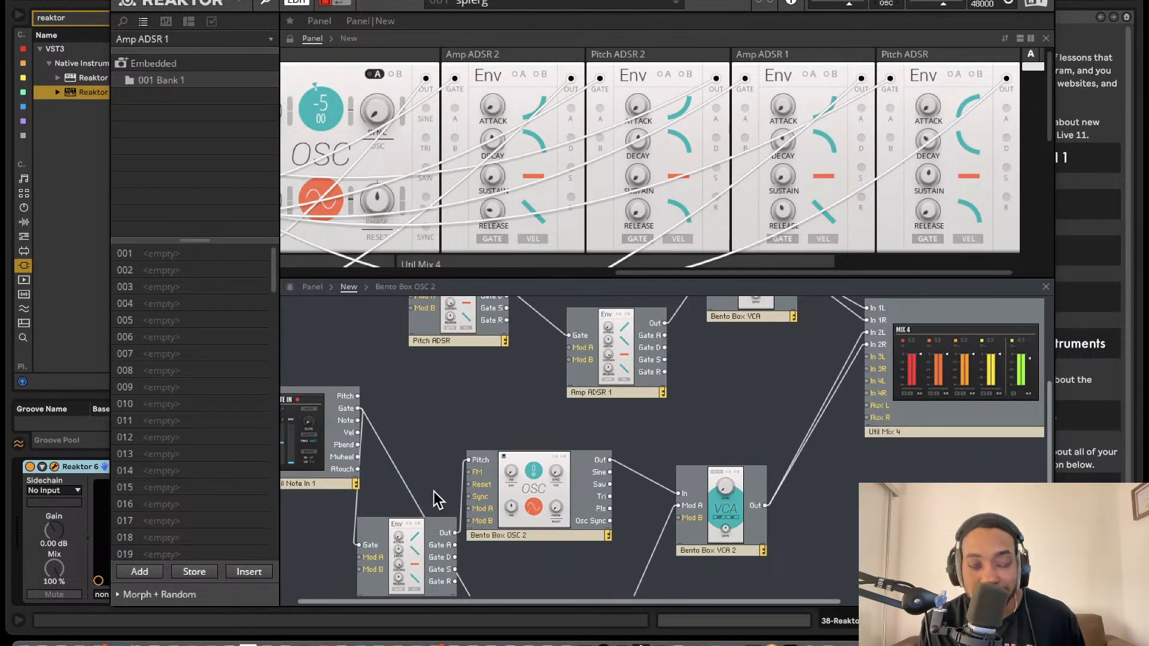
{"action": "scroll", "coordinate": [552, 482], "scroll_direction": "down", "scroll_amount": 2}
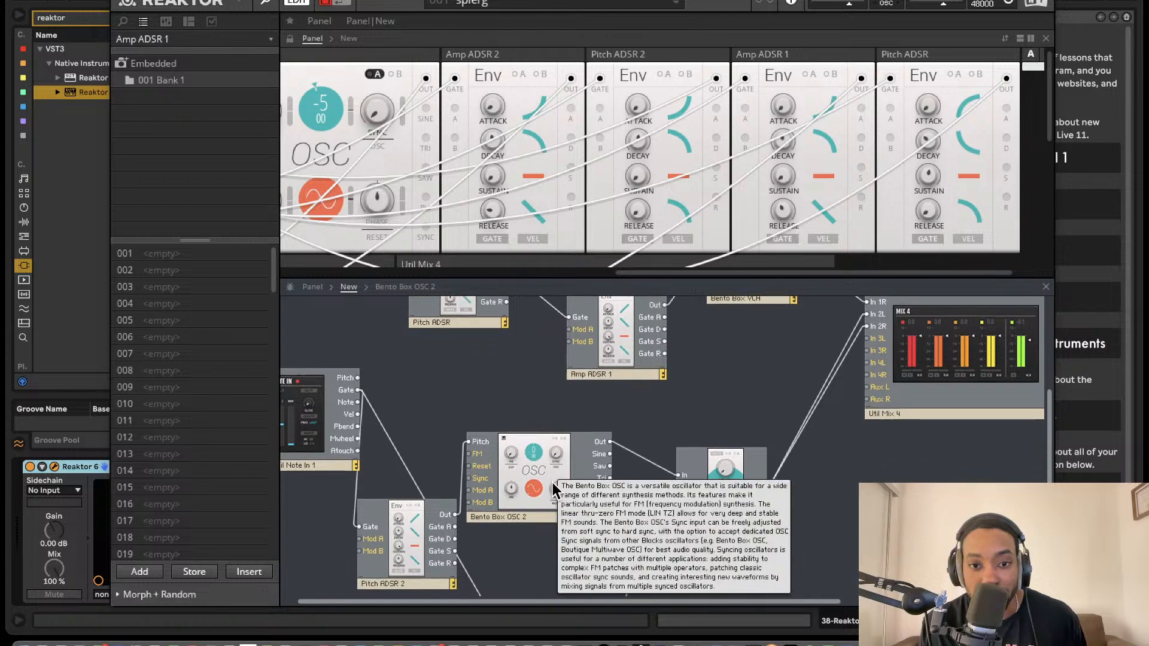
{"action": "scroll", "coordinate": [619, 370], "scroll_direction": "up", "scroll_amount": 3}
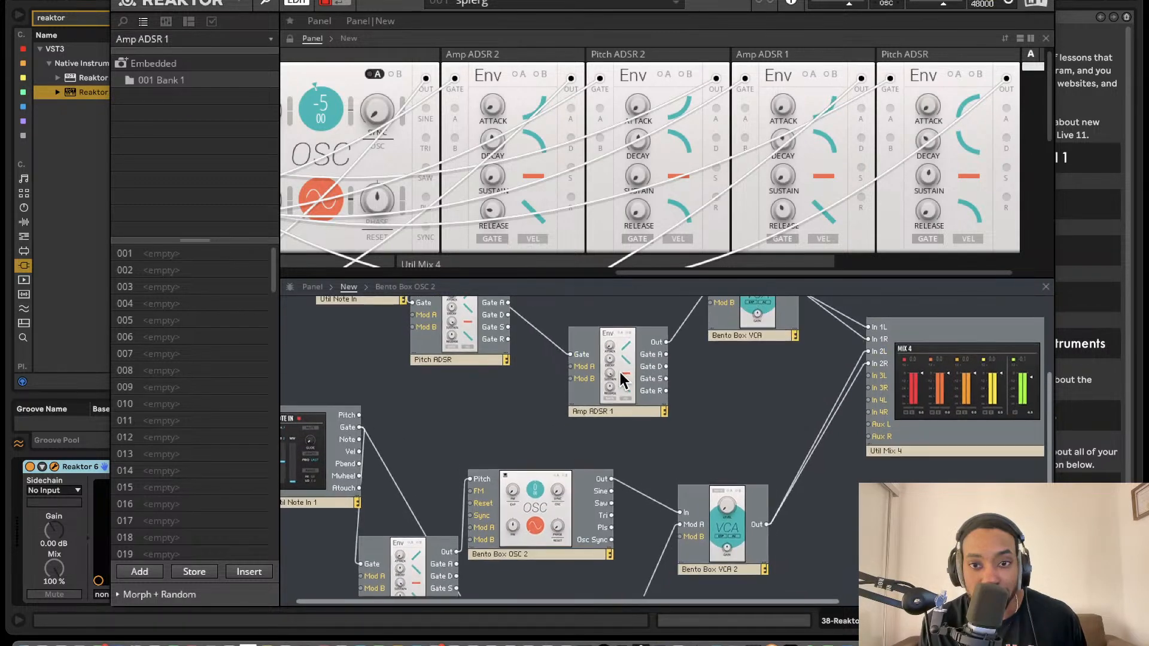
{"action": "scroll", "coordinate": [624, 361], "scroll_direction": "down", "scroll_amount": 2}
{"action": "scroll", "coordinate": [688, 153], "scroll_direction": "down", "scroll_amount": 1}
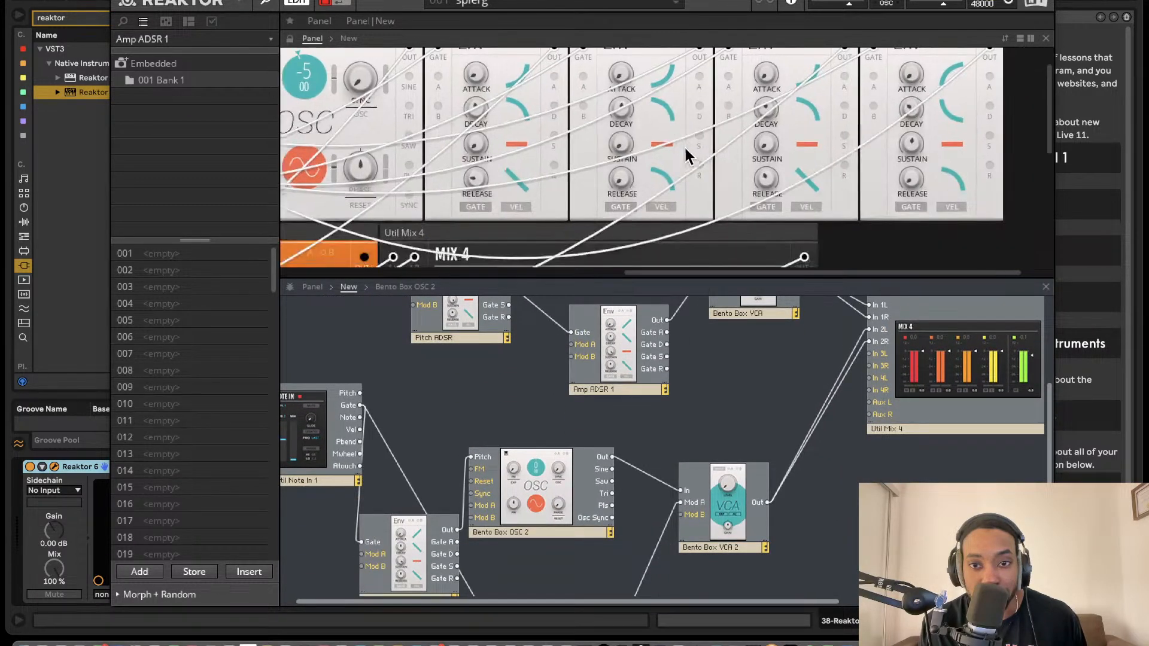
{"action": "scroll", "coordinate": [698, 141], "scroll_direction": "up", "scroll_amount": 1}
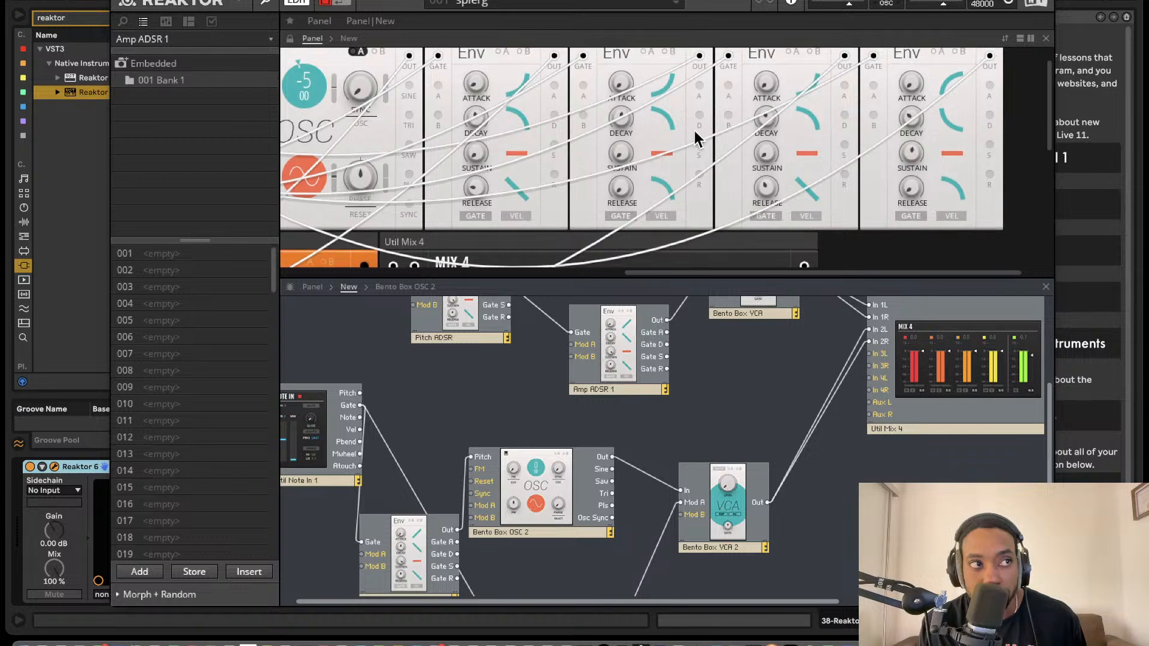
- Mute channel 1 and unmute channel 2 of the Util Mix 4 mixer to hear only the second voice
{"action": "scroll", "coordinate": [688, 141], "scroll_direction": "down", "scroll_amount": 4}
{"action": "scroll", "coordinate": [599, 171], "scroll_direction": "down", "scroll_amount": 2}
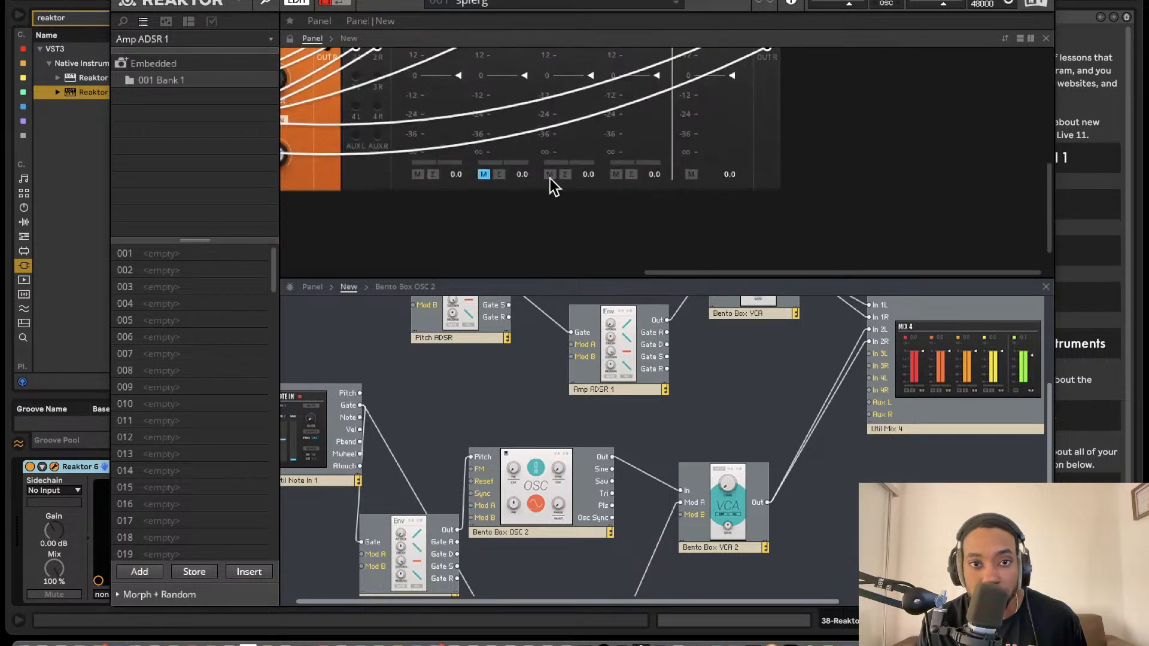
{"action": "scroll", "coordinate": [520, 191], "scroll_direction": "up", "scroll_amount": 2}
{"action": "left_click", "coordinate": [422, 207]}
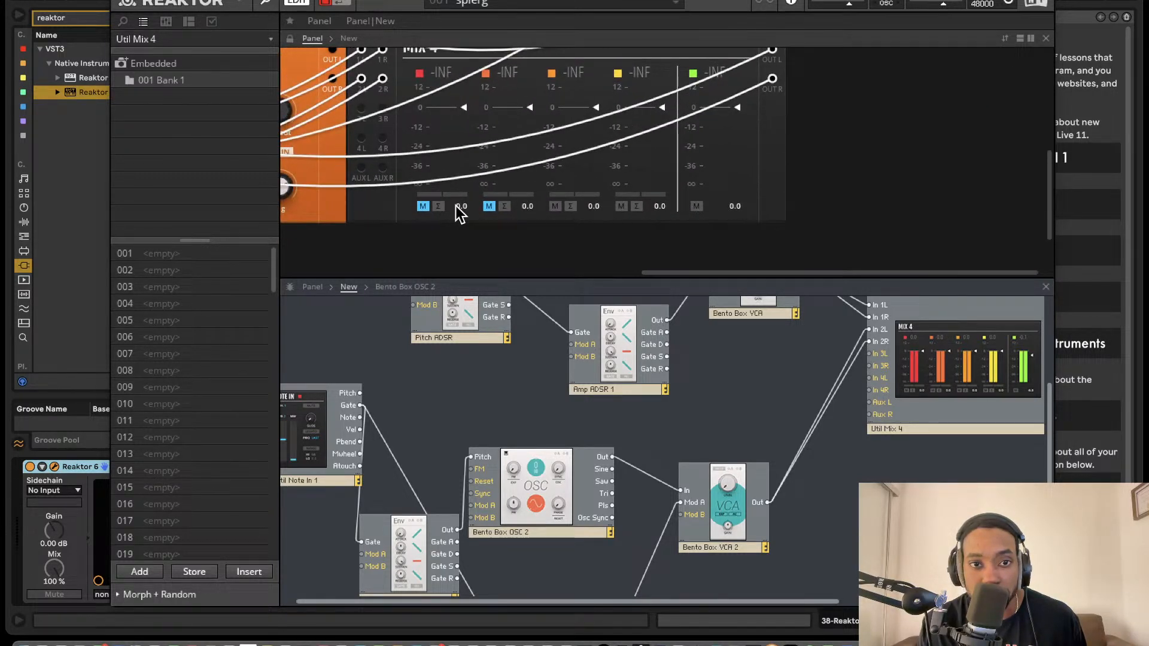
{"action": "left_click", "coordinate": [489, 207]}
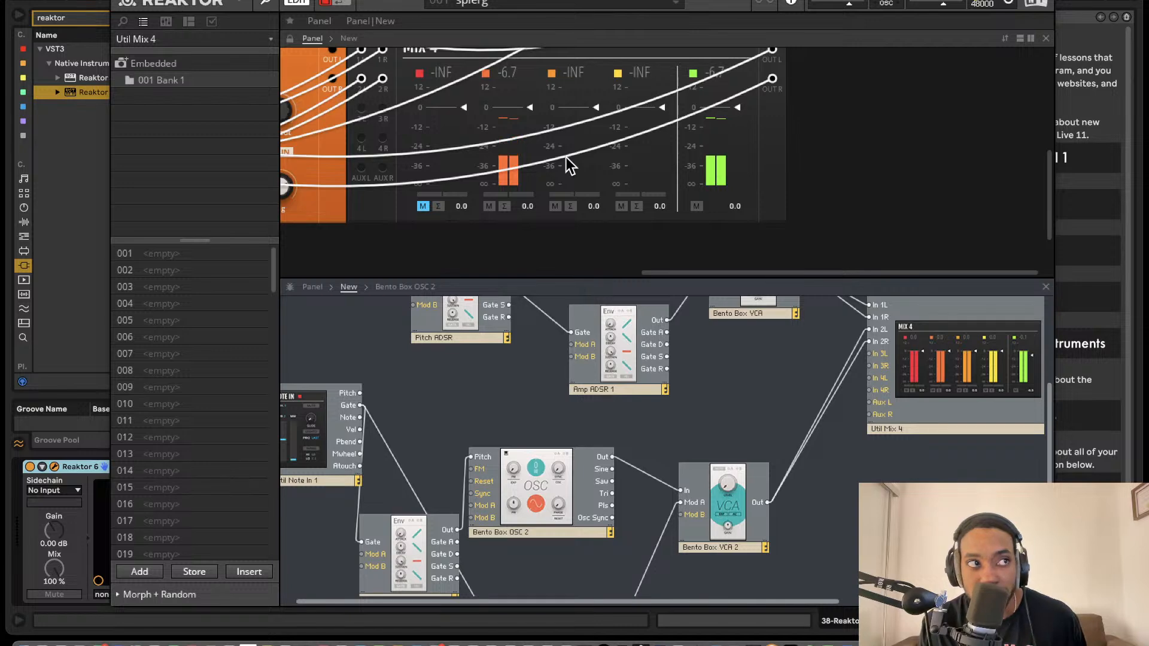
- Adjust the attack of the Amp ADSR 2 envelope in the panel
{"action": "scroll", "coordinate": [569, 165], "scroll_direction": "left", "scroll_amount": 3}
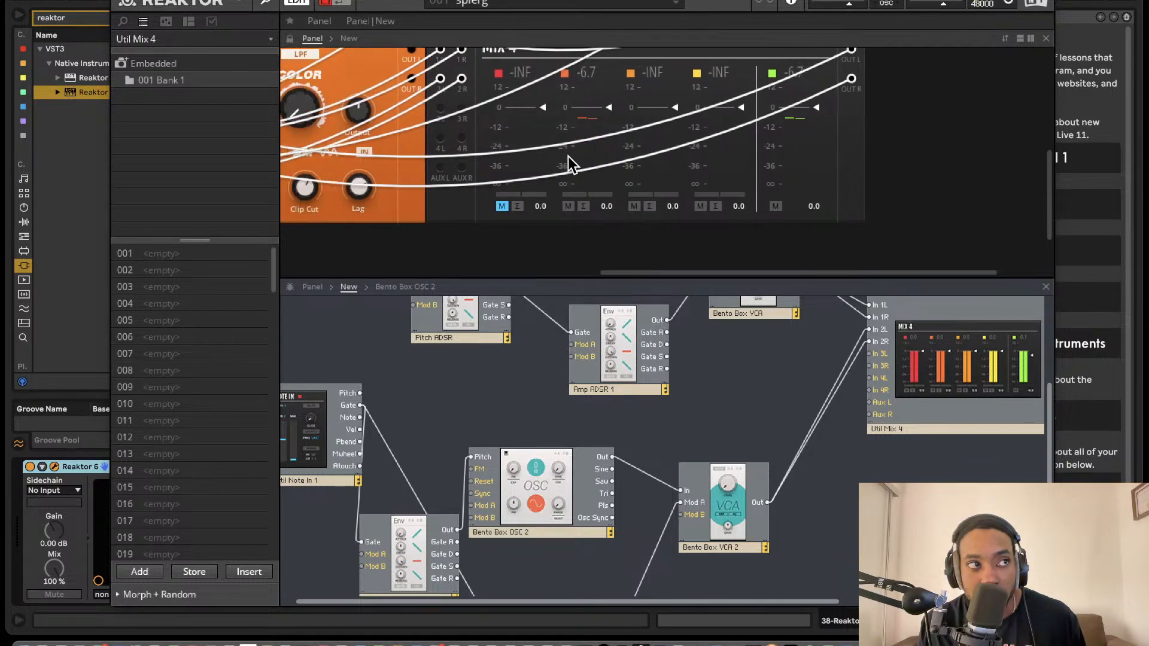
{"action": "scroll", "coordinate": [568, 157], "scroll_direction": "left", "scroll_amount": 10}
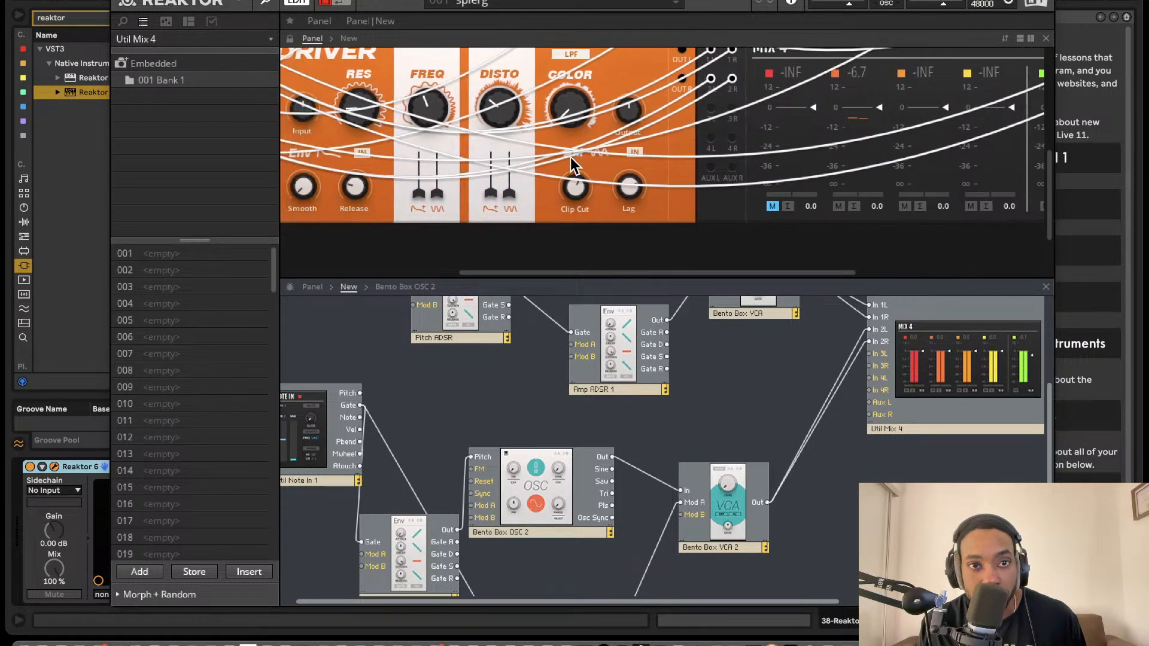
{"action": "scroll", "coordinate": [601, 217], "scroll_direction": "left", "scroll_amount": 12}
{"action": "scroll", "coordinate": [635, 161], "scroll_direction": "up", "scroll_amount": 3}
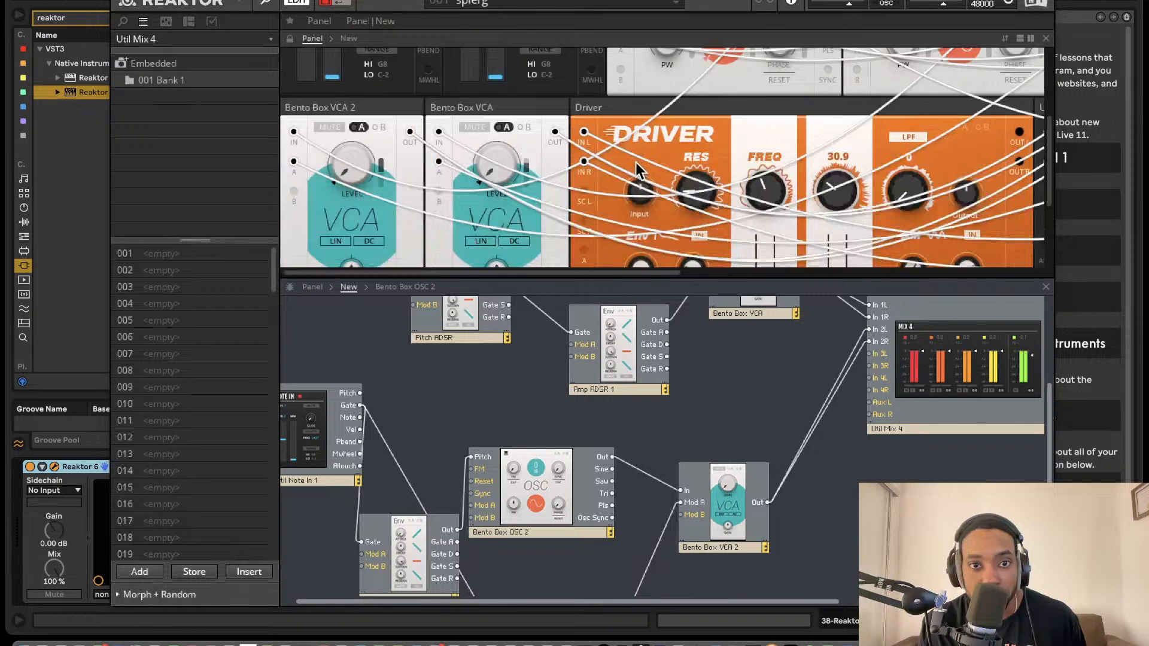
{"action": "scroll", "coordinate": [635, 163], "scroll_direction": "up", "scroll_amount": 5}
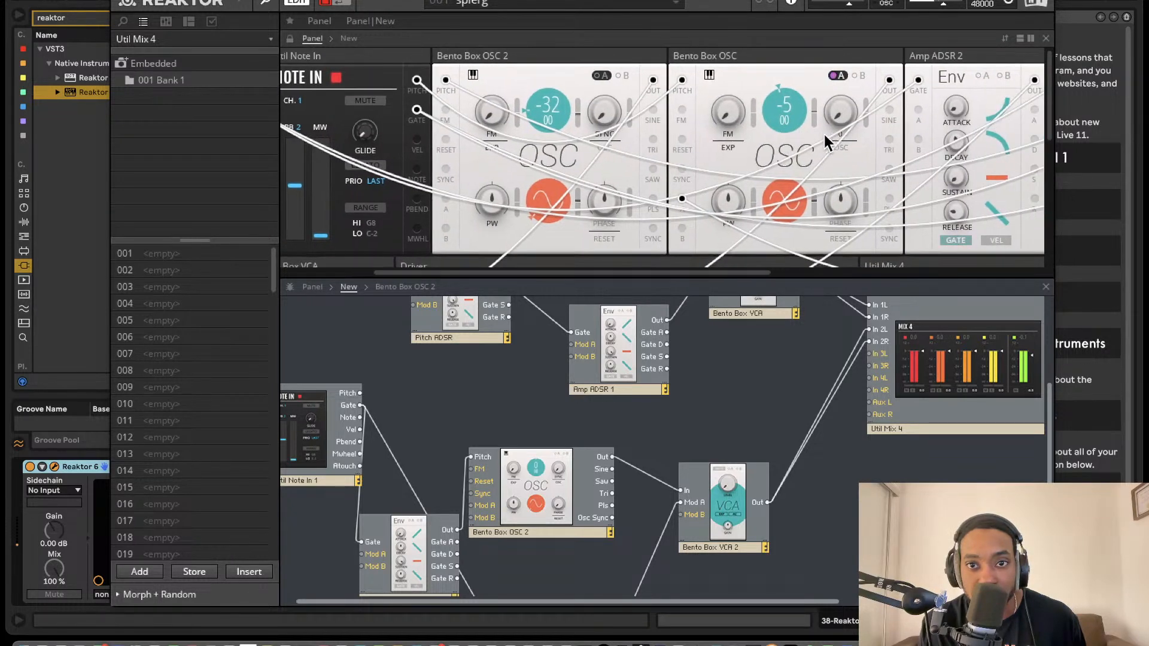
{"action": "scroll", "coordinate": [808, 137], "scroll_direction": "right", "scroll_amount": 5}
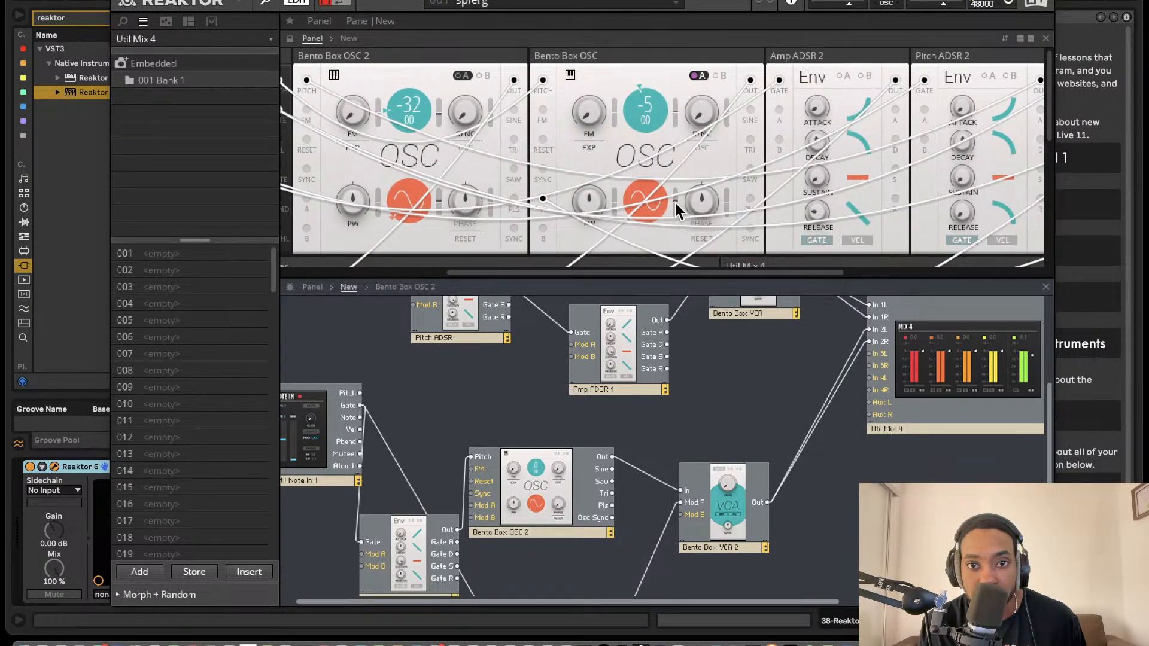
{"action": "left_click", "coordinate": [676, 210]}
{"action": "left_click", "coordinate": [818, 116]}
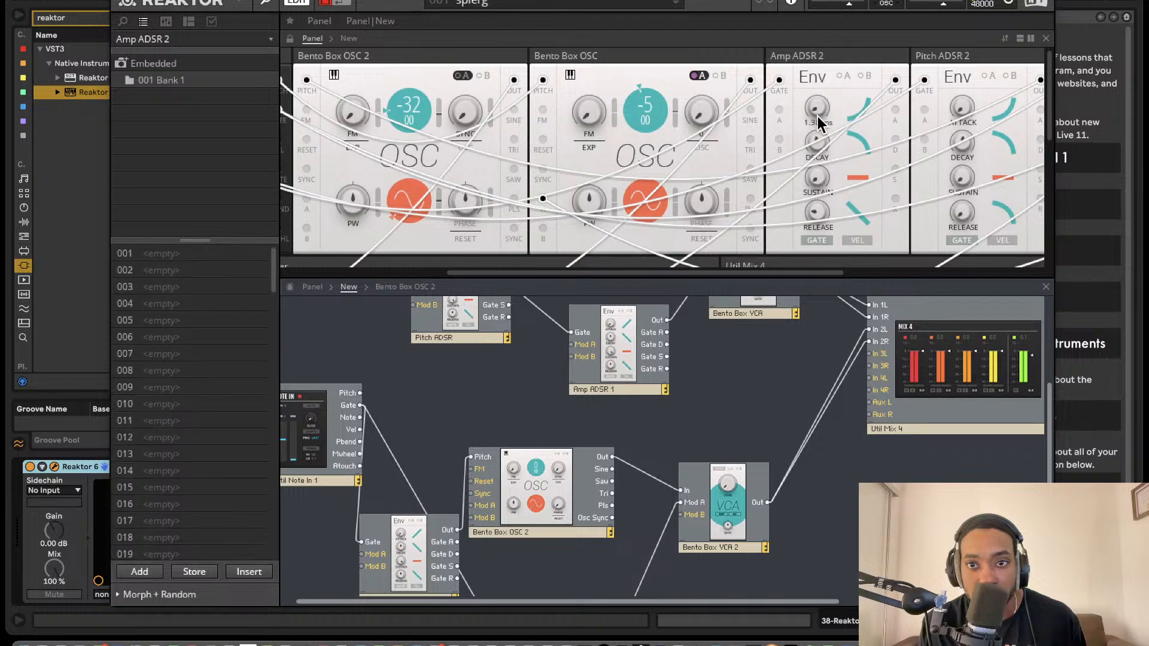
{"action": "left_click_drag", "start_coordinate": [817, 113], "coordinate": [817, 106]}
- Examine the second voice's wiring in the structure, and compare the envelope and oscillator modules in the panel
{"action": "scroll", "coordinate": [644, 446], "scroll_direction": "down", "scroll_amount": 5}
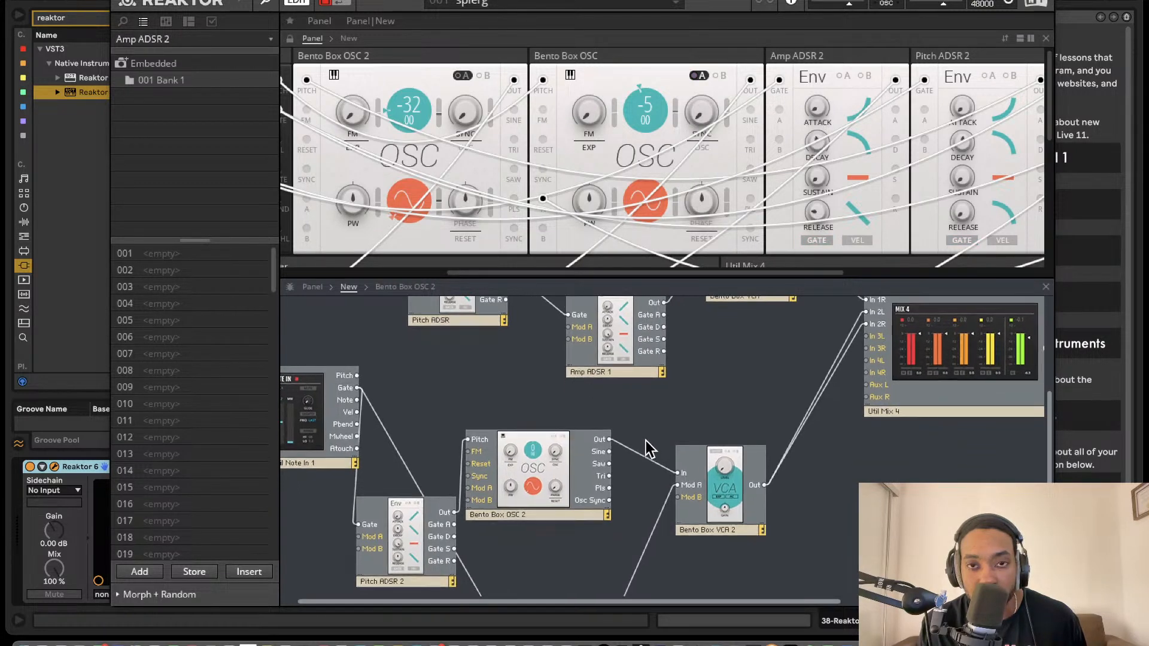
{"action": "scroll", "coordinate": [429, 515], "scroll_direction": "down", "scroll_amount": 4}
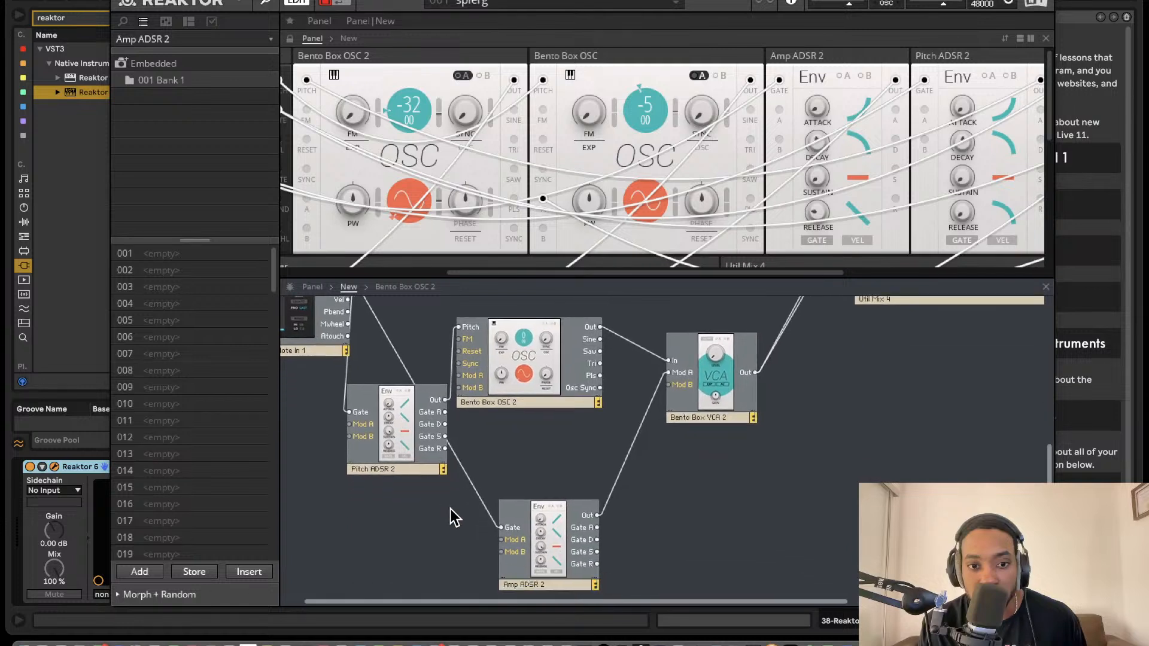
{"action": "scroll", "coordinate": [694, 201], "scroll_direction": "right", "scroll_amount": 10}
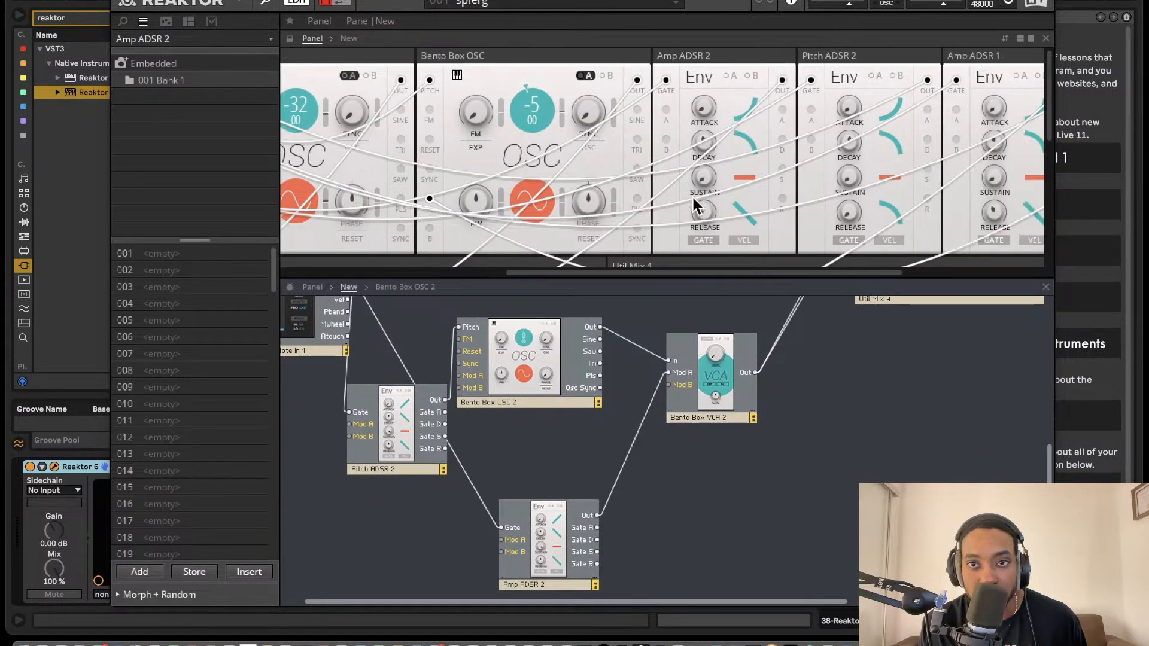
{"action": "scroll", "coordinate": [696, 193], "scroll_direction": "right", "scroll_amount": 3}
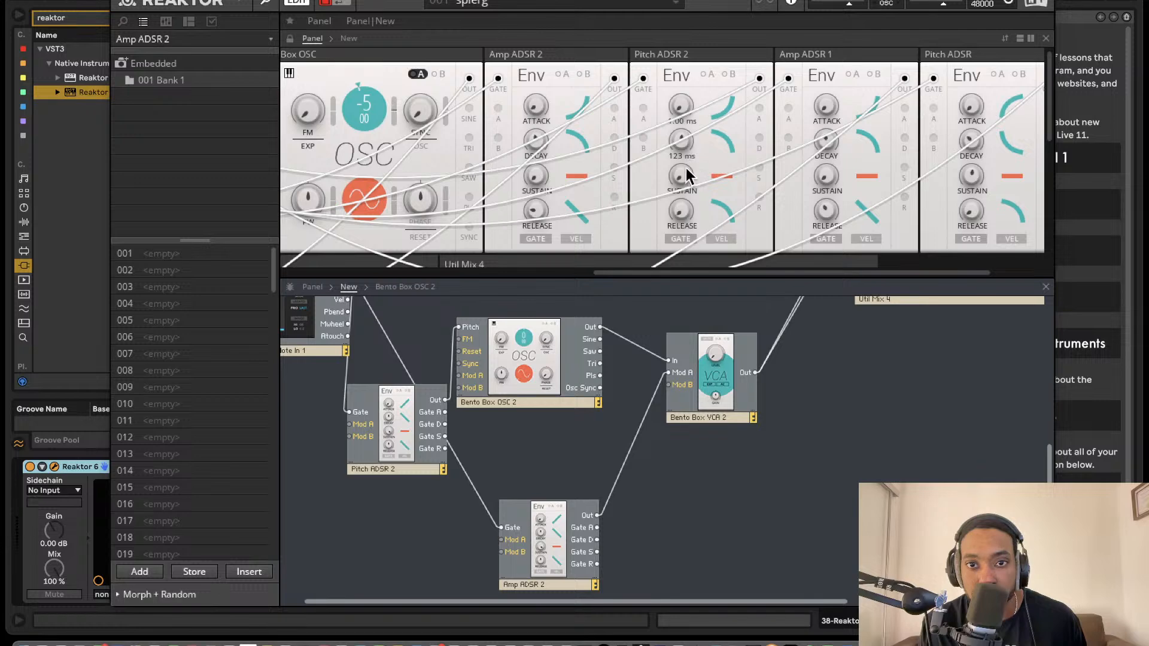
{"action": "scroll", "coordinate": [687, 192], "scroll_direction": "right", "scroll_amount": 3}
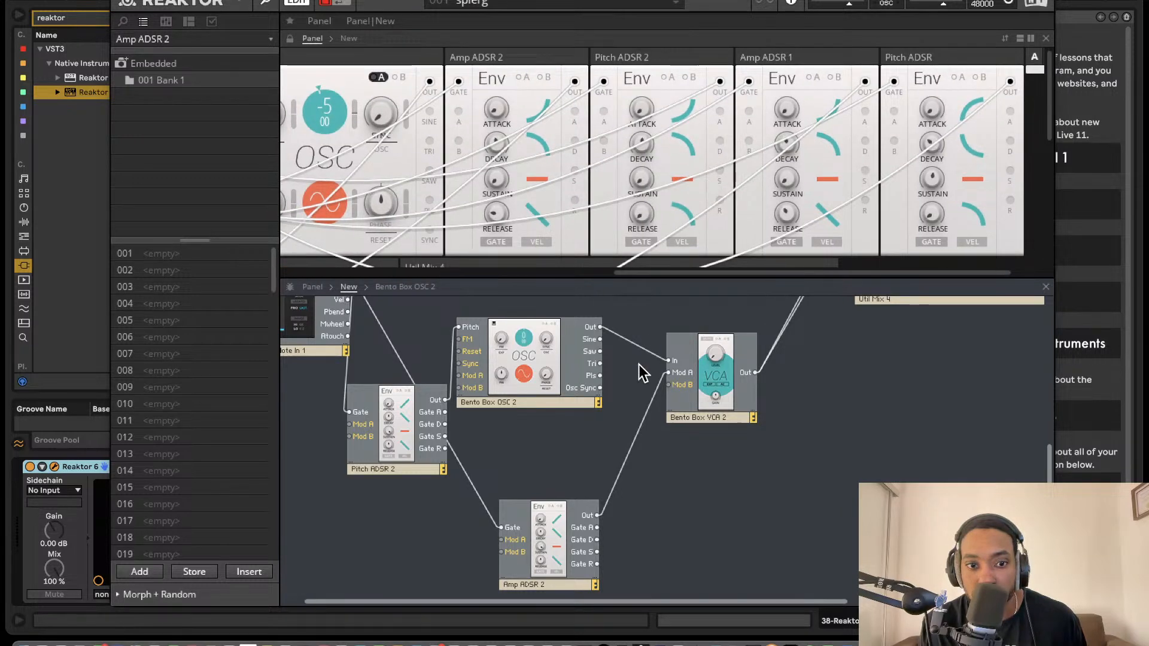
{"action": "scroll", "coordinate": [721, 67], "scroll_direction": "left", "scroll_amount": 14}
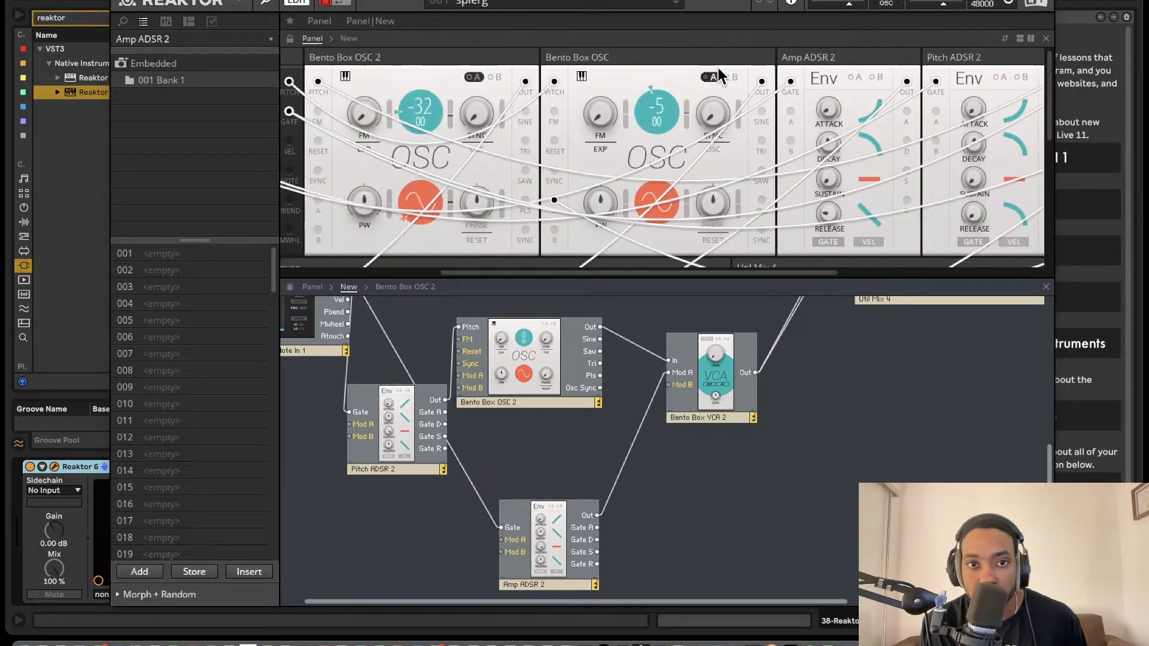
{"action": "scroll", "coordinate": [718, 68], "scroll_direction": "left", "scroll_amount": 7}
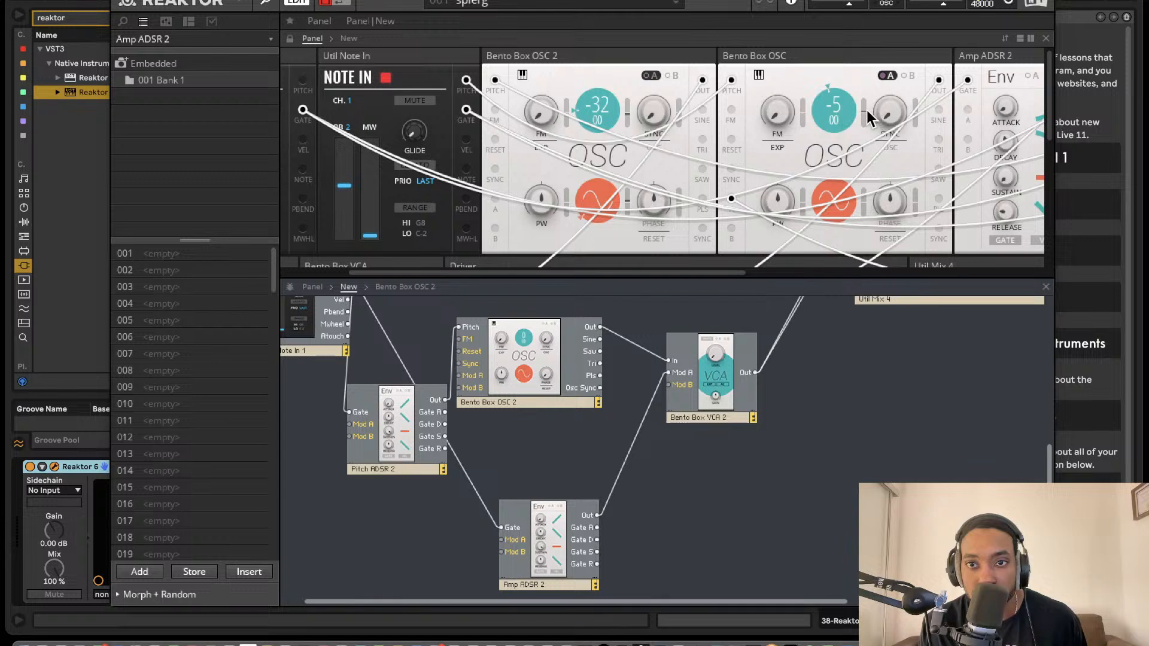
{"action": "left_click", "coordinate": [868, 113]}
{"action": "scroll", "coordinate": [836, 124], "scroll_direction": "right", "scroll_amount": 1}
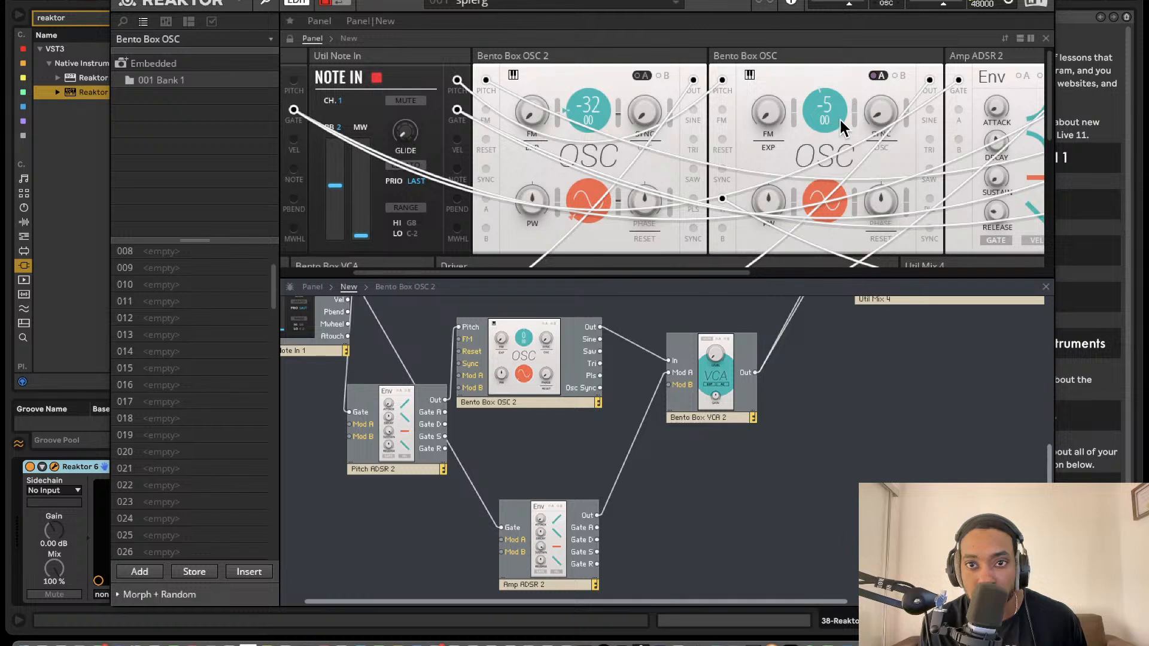
{"action": "left_click", "coordinate": [616, 112]}
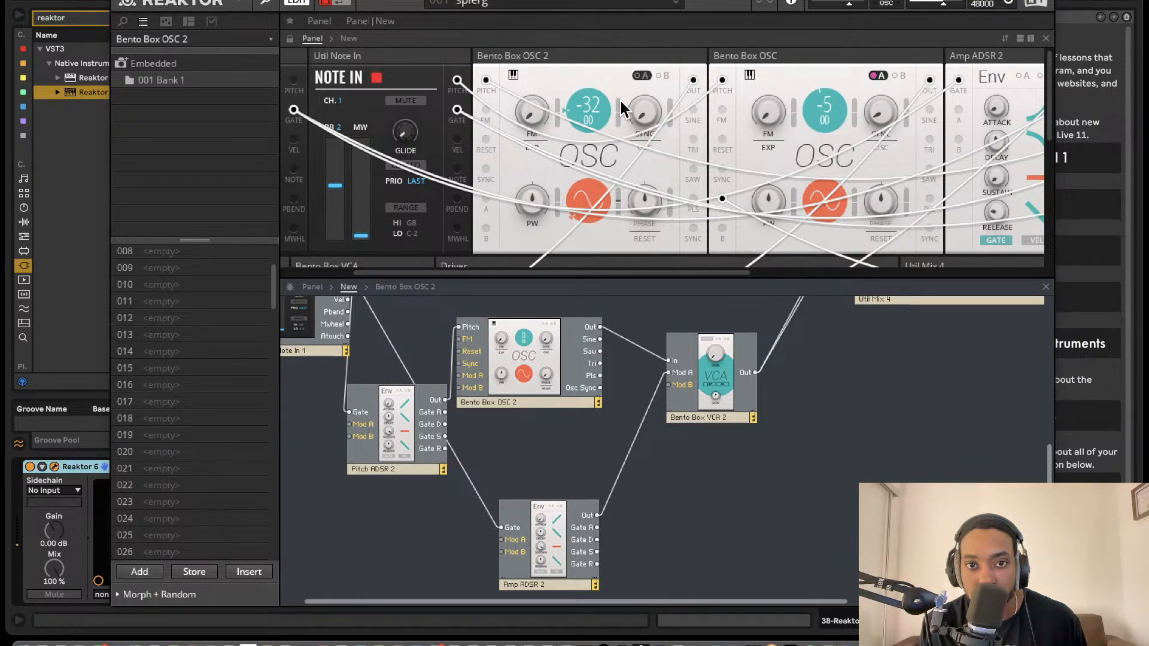
- Retune the pitch of Bento Box OSC 2 to about -31 in the panel
{"action": "left_click_drag", "start_coordinate": [588, 83], "coordinate": [591, 17]}
{"action": "mouse_move", "coordinate": [586, 93]}
{"action": "left_mouse_down"}
{"action": "mouse_move", "coordinate": [584, 46]}
{"action": "mouse_move", "coordinate": [601, 45]}
{"action": "mouse_move", "coordinate": [610, 1]}
{"action": "mouse_move", "coordinate": [585, 99]}
{"action": "left_mouse_up"}
{"action": "left_click_drag", "start_coordinate": [582, 217], "coordinate": [587, 226]}
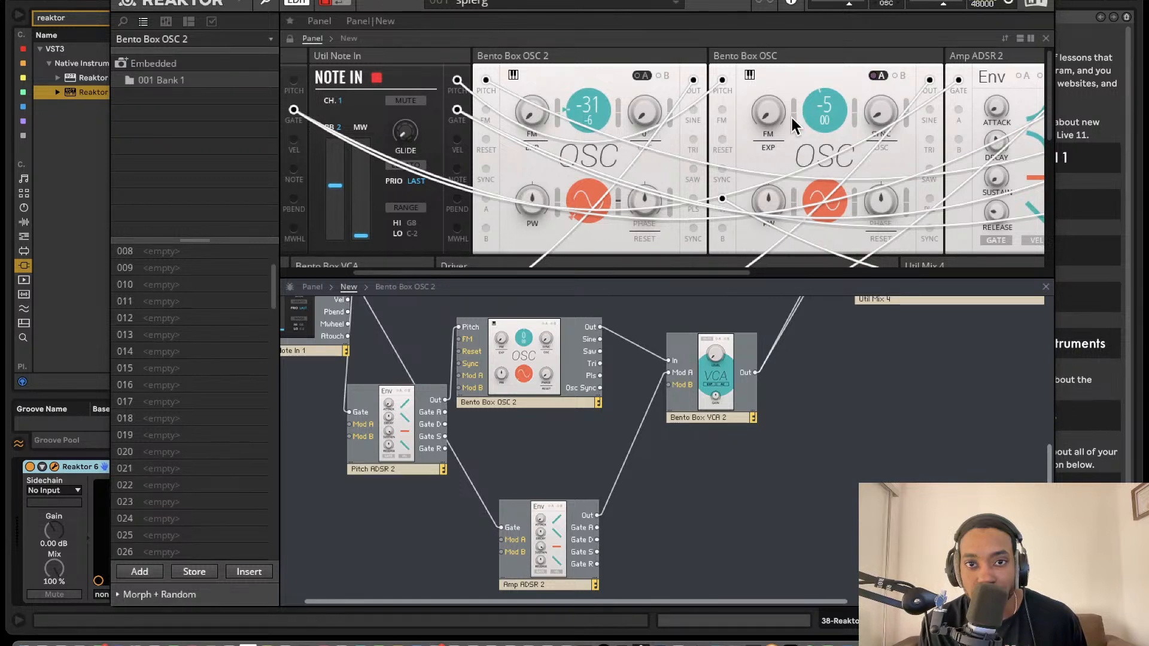
- Set the attack of the Amp ADSR 2 envelope to about 1.07 ms in the panel
{"action": "scroll", "coordinate": [898, 114], "scroll_direction": "right", "scroll_amount": 2}
{"action": "scroll", "coordinate": [916, 110], "scroll_direction": "right", "scroll_amount": 2}
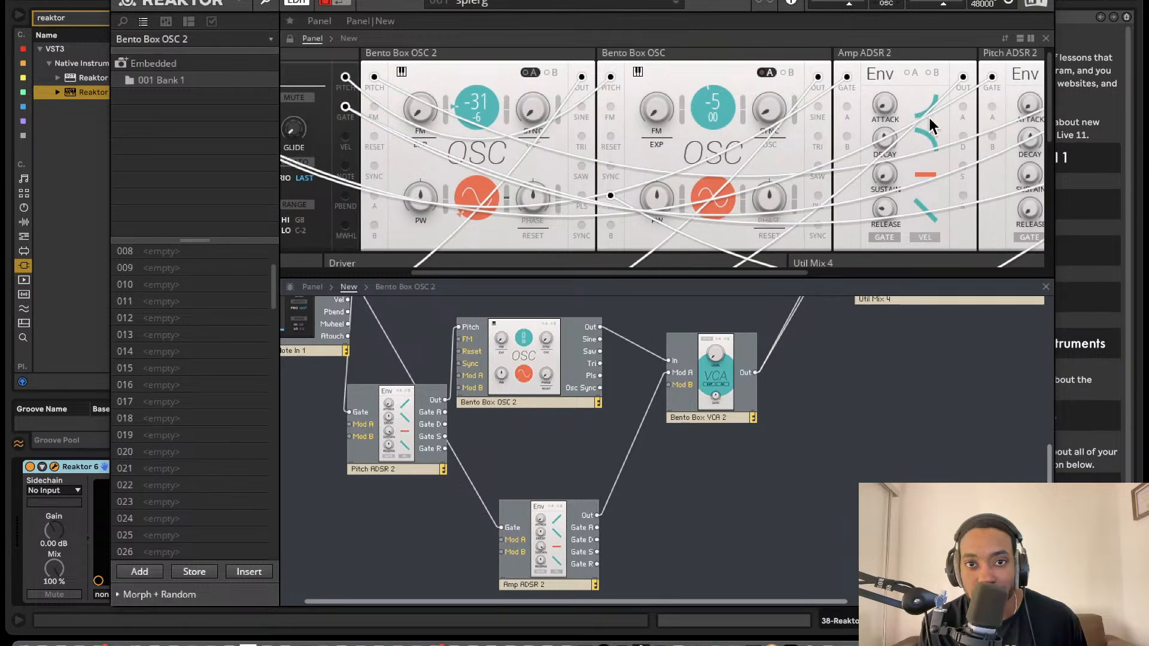
{"action": "scroll", "coordinate": [893, 103], "scroll_direction": "right", "scroll_amount": 3}
{"action": "left_click", "coordinate": [816, 108]}
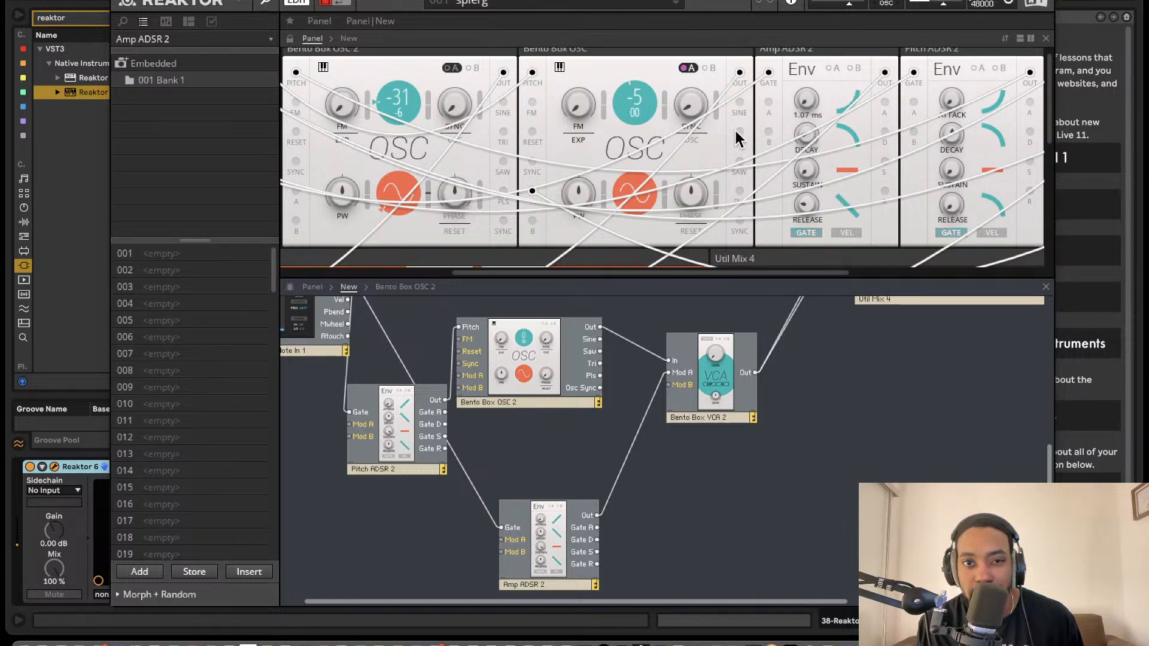
- Unmute channel 1 of the Util Mix 4 mixer so both voices play together
{"action": "scroll", "coordinate": [724, 134], "scroll_direction": "right", "scroll_amount": 10}
{"action": "scroll", "coordinate": [724, 134], "scroll_direction": "right", "scroll_amount": 2}
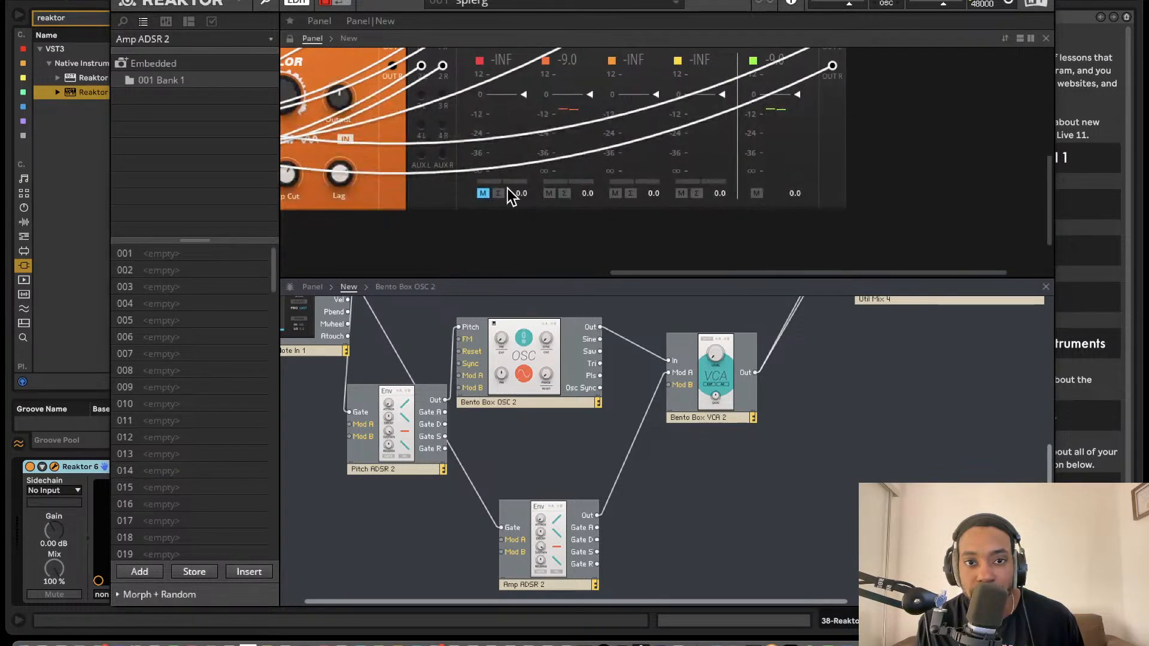
{"action": "left_click", "coordinate": [482, 193]}
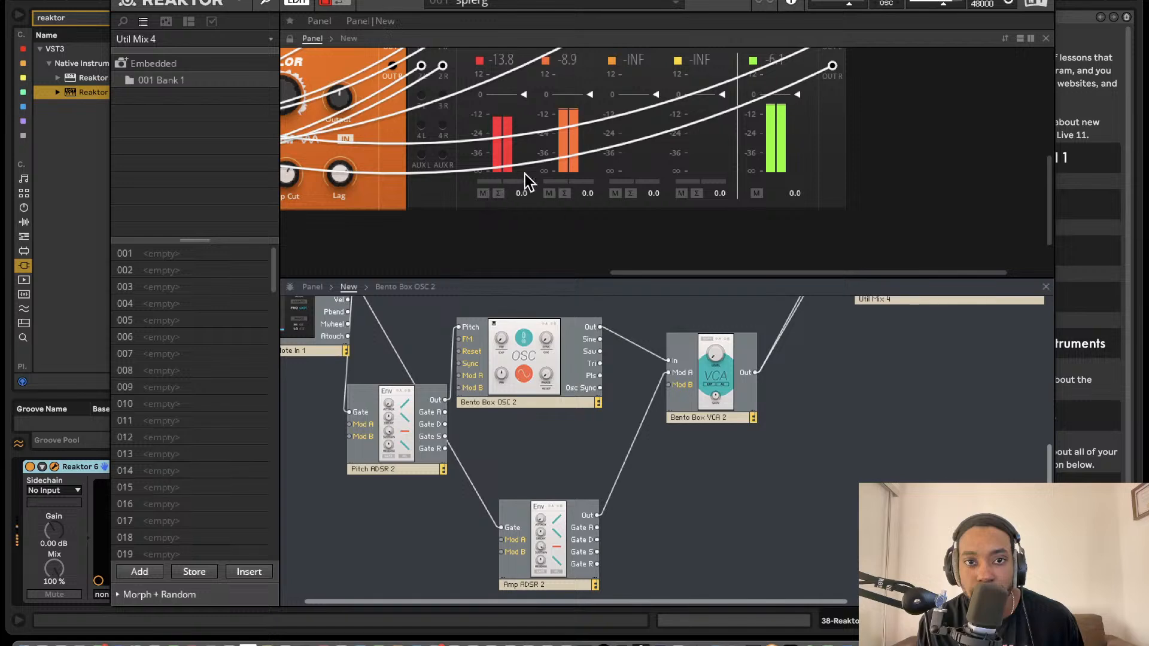
- Examine the Driver module and its resonance control in the panel, and both voices' wiring into the mixer in the structure
{"action": "scroll", "coordinate": [534, 125], "scroll_direction": "left", "scroll_amount": 10}
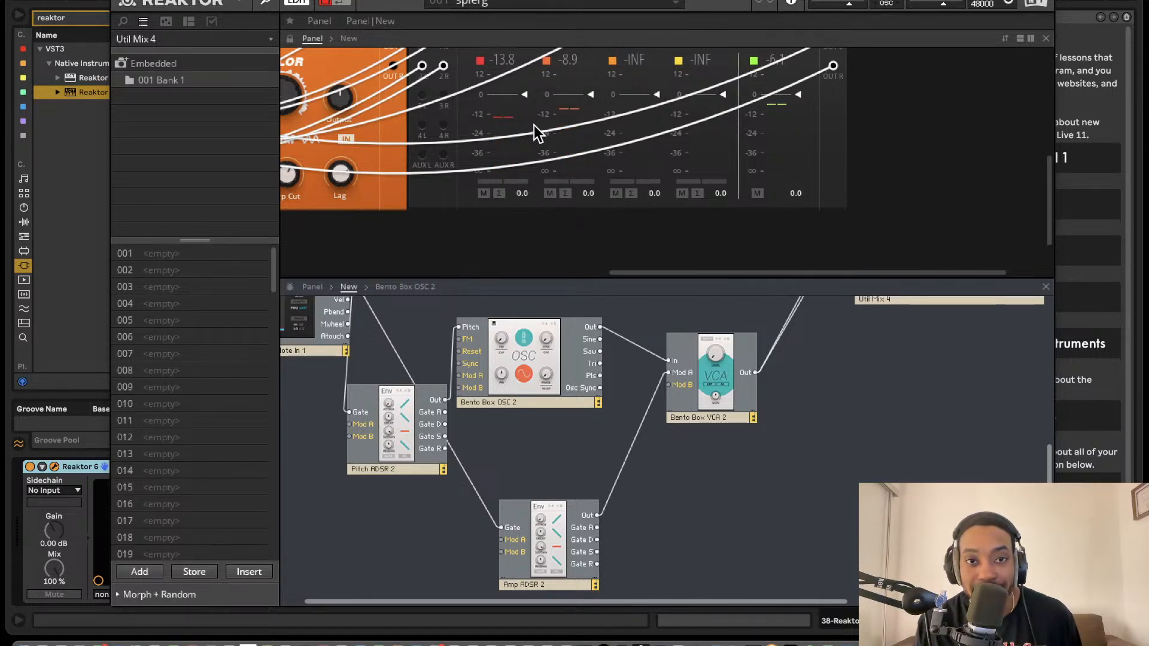
{"action": "scroll", "coordinate": [542, 129], "scroll_direction": "left", "scroll_amount": 6}
{"action": "scroll", "coordinate": [544, 131], "scroll_direction": "up", "scroll_amount": 3}
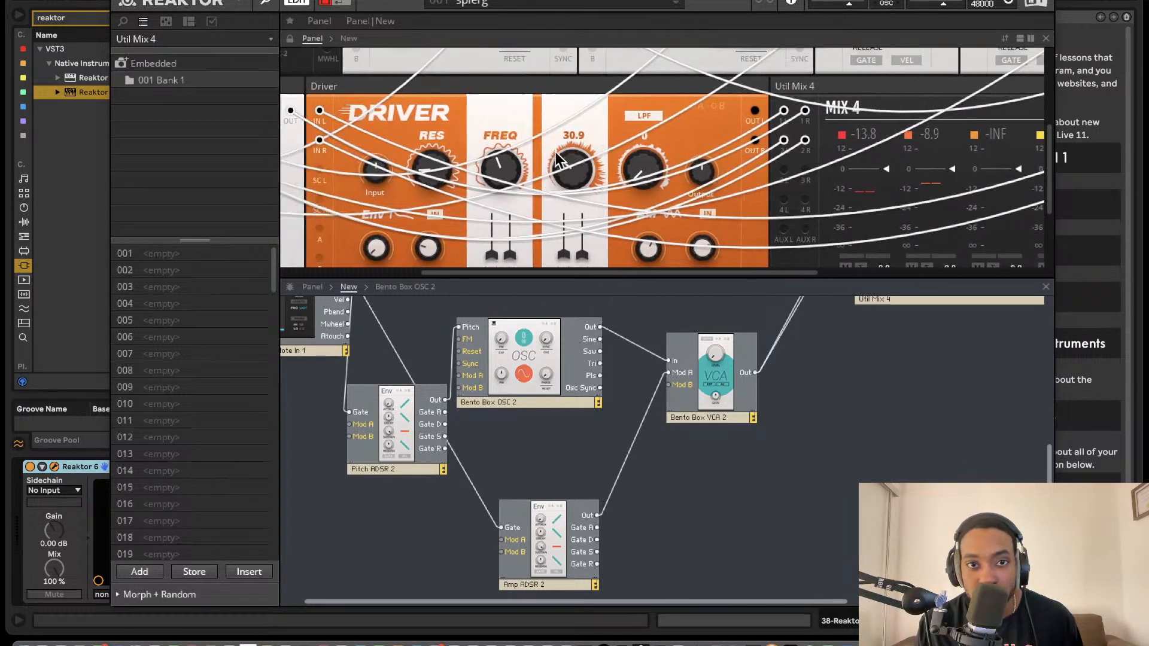
{"action": "scroll", "coordinate": [566, 172], "scroll_direction": "right", "scroll_amount": 2}
{"action": "scroll", "coordinate": [567, 171], "scroll_direction": "down", "scroll_amount": 1}
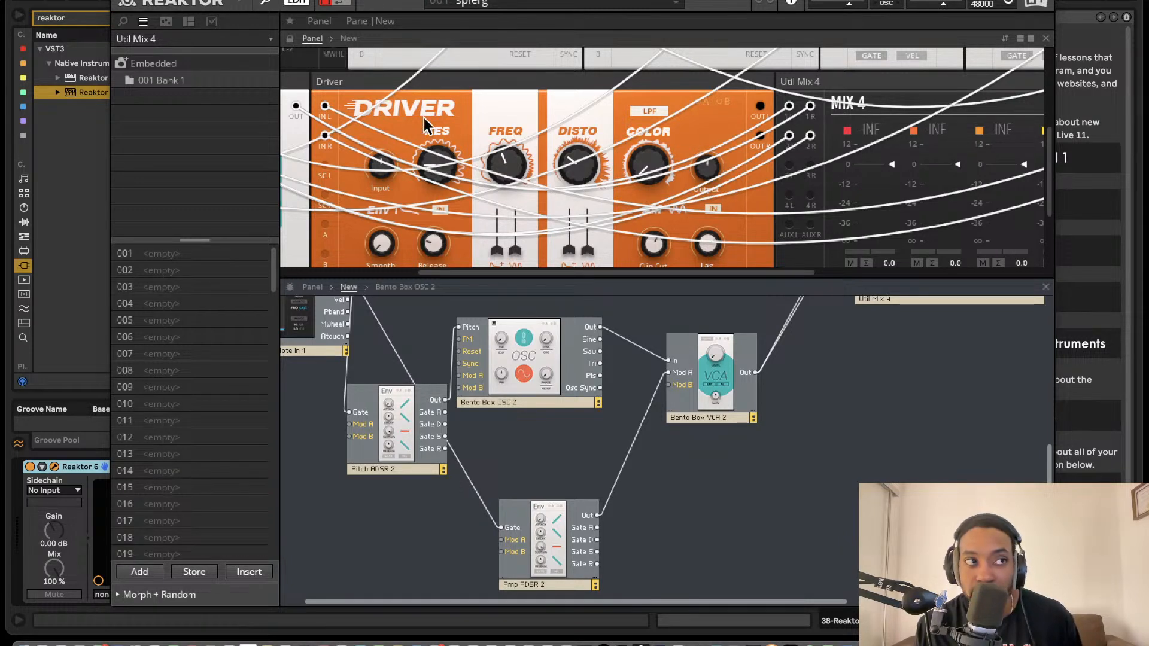
{"action": "mouse_move", "coordinate": [453, 140]}
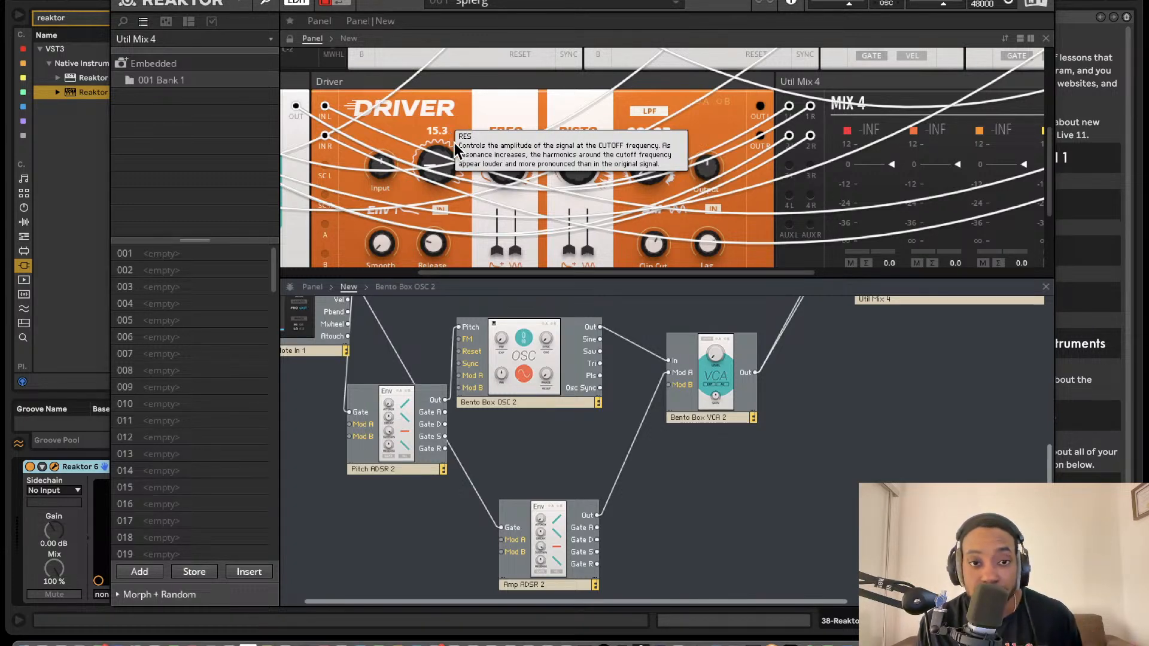
{"action": "scroll", "coordinate": [675, 396], "scroll_direction": "up", "scroll_amount": 1}
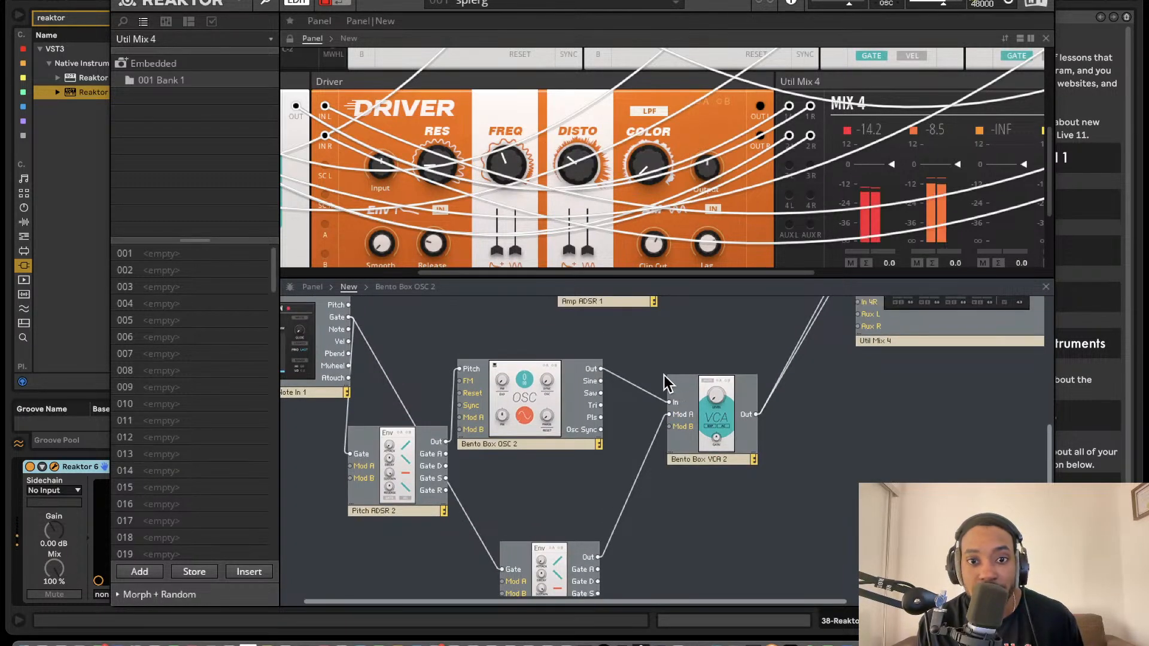
{"action": "scroll", "coordinate": [674, 391], "scroll_direction": "up", "scroll_amount": 5}
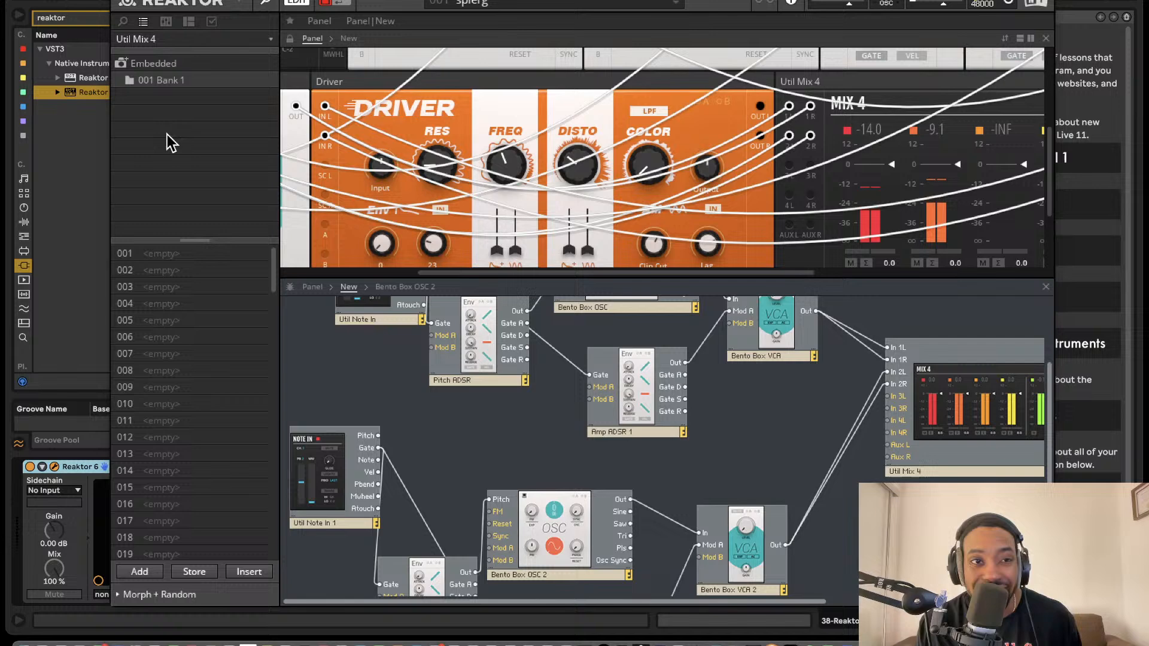
- Add the FLT-Bento SVF Filter block from the Bento Box blocks to the structure and place it between Bento Box OSC 2 and VCA 2
{"action": "left_click", "coordinate": [124, 22]}
{"action": "left_click", "coordinate": [168, 113]}
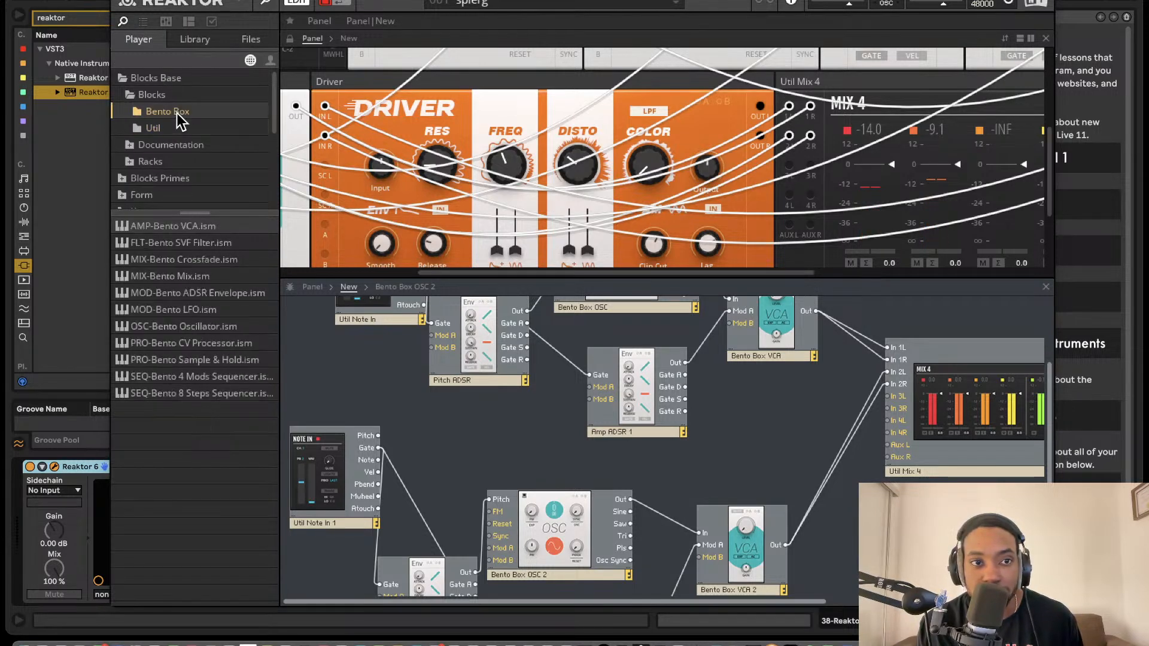
{"action": "left_click_drag", "start_coordinate": [221, 243], "coordinate": [808, 541]}
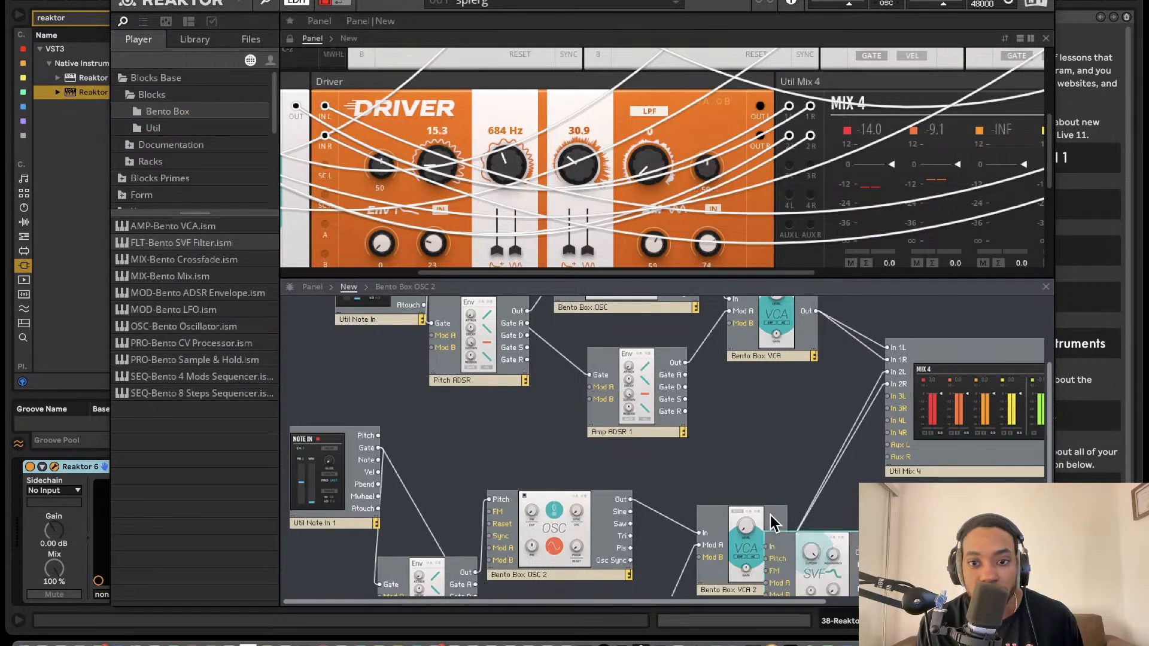
{"action": "scroll", "coordinate": [811, 520], "scroll_direction": "down", "scroll_amount": 6}
{"action": "left_click_drag", "start_coordinate": [798, 376], "coordinate": [655, 442]}
- Wire the second voice through the filter, from OSC 2 Out to SVF In and from SVF Out to VCA 2 In
{"action": "scroll", "coordinate": [729, 406], "scroll_direction": "up", "scroll_amount": 3}
{"action": "left_click_drag", "start_coordinate": [737, 475], "coordinate": [737, 425]}
{"action": "scroll", "coordinate": [784, 458], "scroll_direction": "up", "scroll_amount": 5}
{"action": "scroll", "coordinate": [783, 440], "scroll_direction": "down", "scroll_amount": 7}
{"action": "left_click_drag", "start_coordinate": [615, 493], "coordinate": [626, 380]}
{"action": "scroll", "coordinate": [625, 166], "scroll_direction": "down", "scroll_amount": 3}
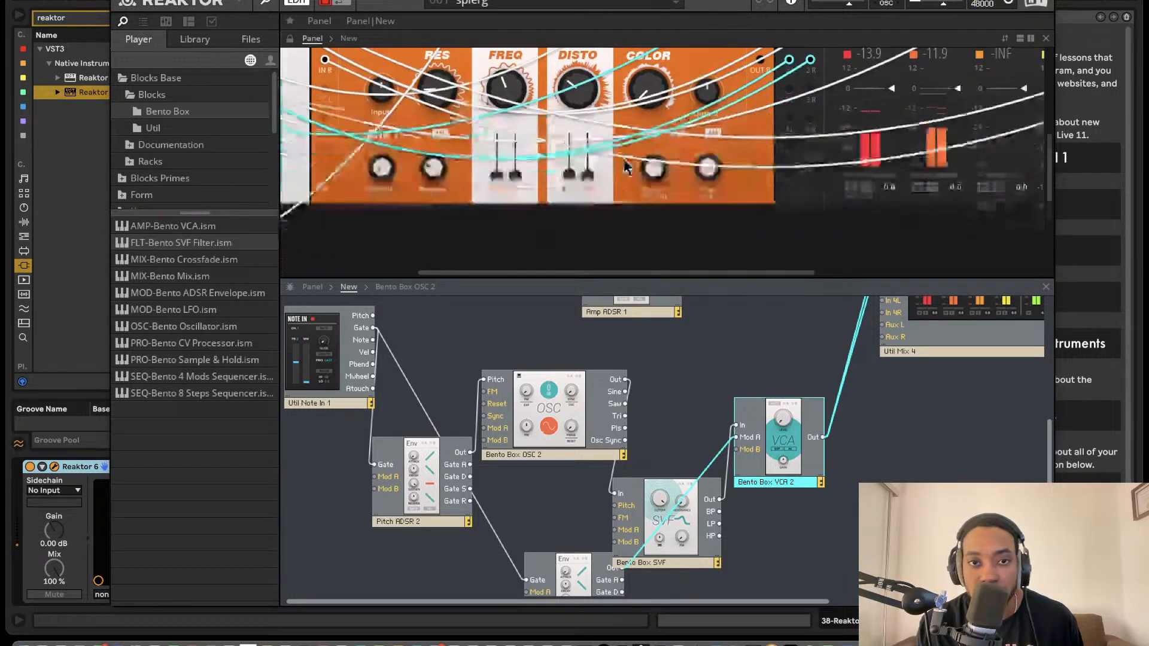
- Mute channel 1 of the Util Mix 4 mixer to hear only the filtered second voice
{"action": "scroll", "coordinate": [623, 168], "scroll_direction": "left", "scroll_amount": 4}
{"action": "scroll", "coordinate": [619, 167], "scroll_direction": "up", "scroll_amount": 1}
{"action": "scroll", "coordinate": [495, 216], "scroll_direction": "down", "scroll_amount": 1}
{"action": "left_click", "coordinate": [348, 288]}
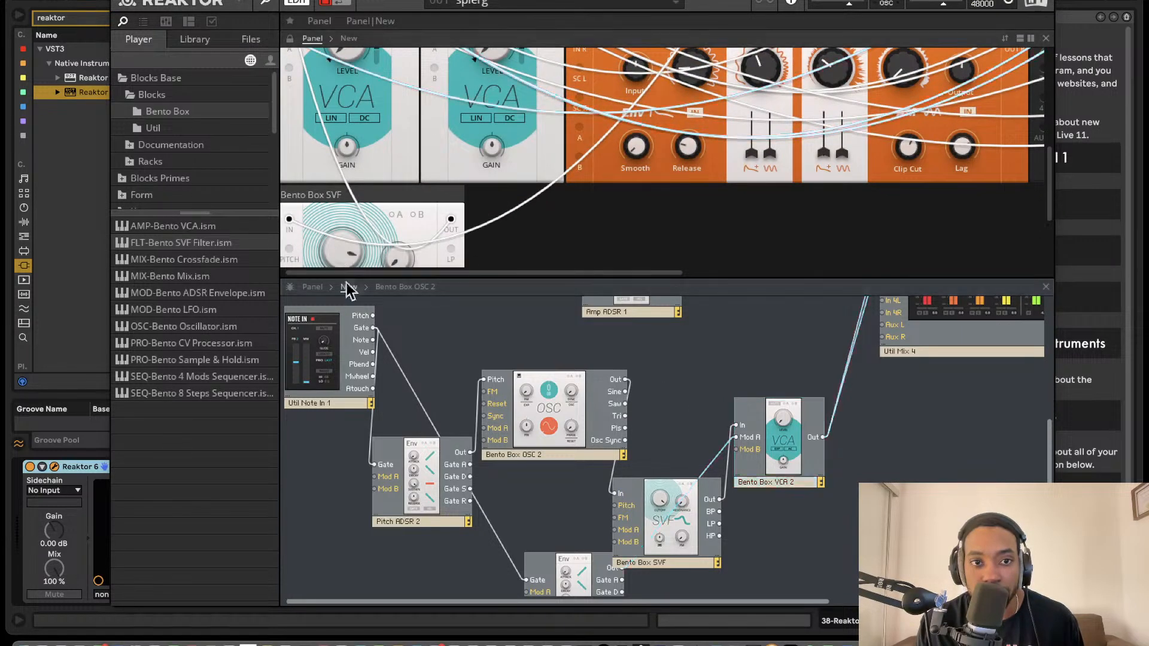
{"action": "left_click_drag", "start_coordinate": [347, 284], "coordinate": [401, 358]}
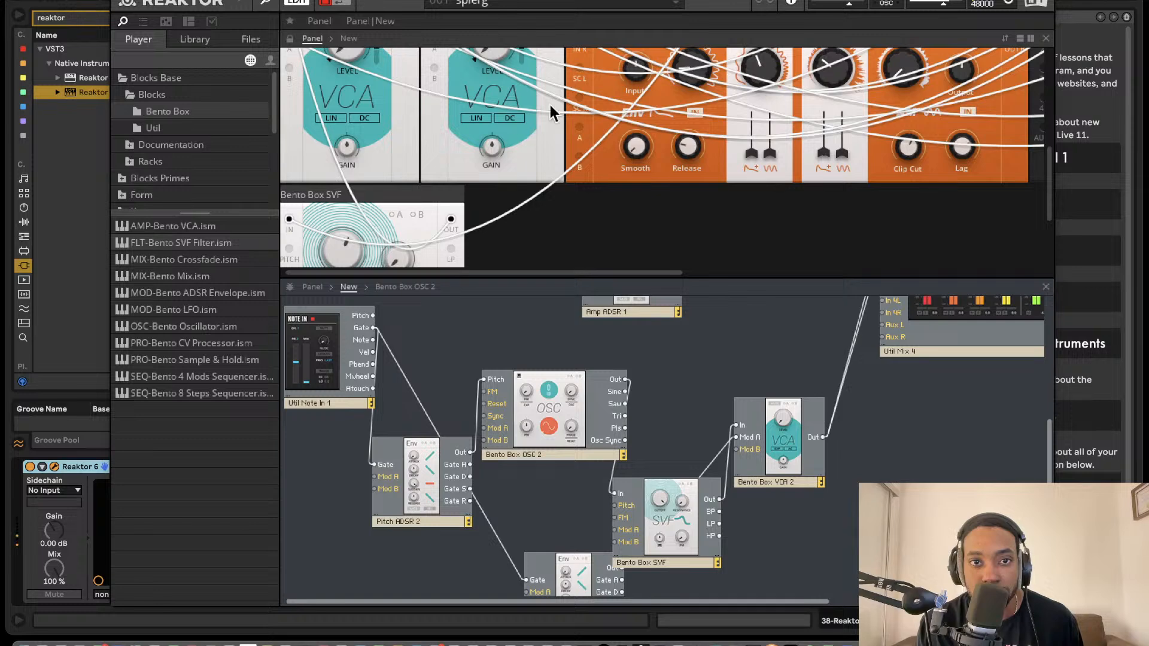
{"action": "scroll", "coordinate": [588, 109], "scroll_direction": "up", "scroll_amount": 2}
{"action": "scroll", "coordinate": [601, 110], "scroll_direction": "right", "scroll_amount": 4}
{"action": "scroll", "coordinate": [603, 112], "scroll_direction": "left", "scroll_amount": 4}
{"action": "scroll", "coordinate": [616, 118], "scroll_direction": "down", "scroll_amount": 3}
{"action": "scroll", "coordinate": [618, 120], "scroll_direction": "right", "scroll_amount": 5}
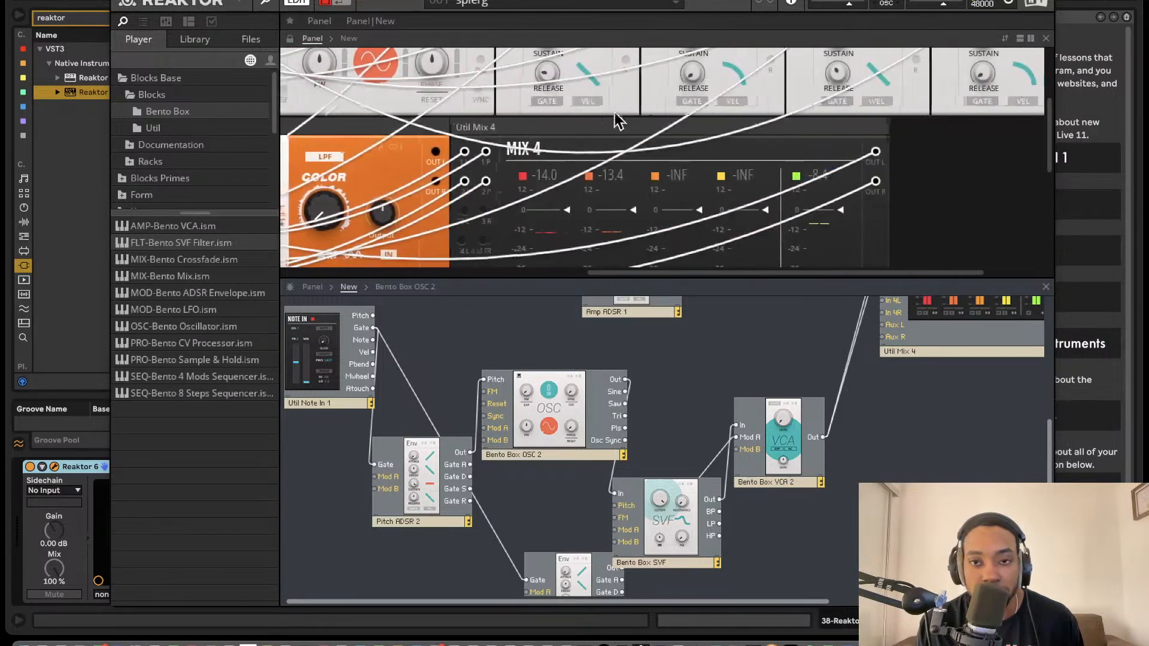
{"action": "scroll", "coordinate": [619, 120], "scroll_direction": "down", "scroll_amount": 3}
{"action": "scroll", "coordinate": [557, 183], "scroll_direction": "right", "scroll_amount": 1}
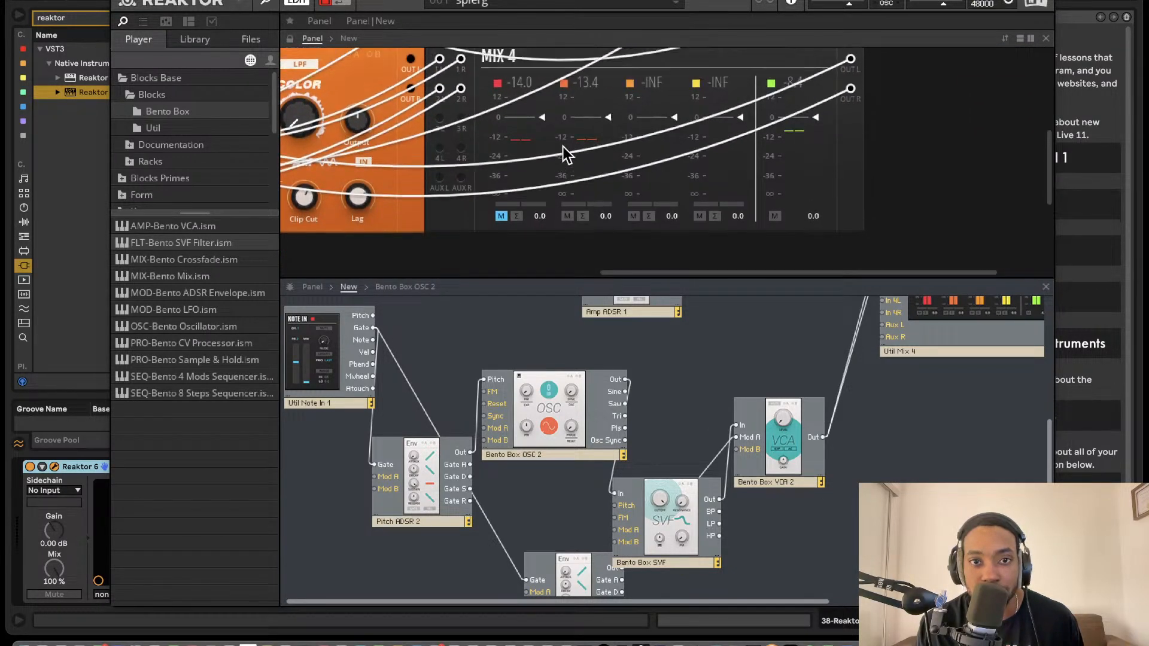
{"action": "scroll", "coordinate": [565, 154], "scroll_direction": "down", "scroll_amount": 1}
- Rename the new filter module in the structure to Bento Box SVF 2
{"action": "scroll", "coordinate": [573, 157], "scroll_direction": "left", "scroll_amount": 8}
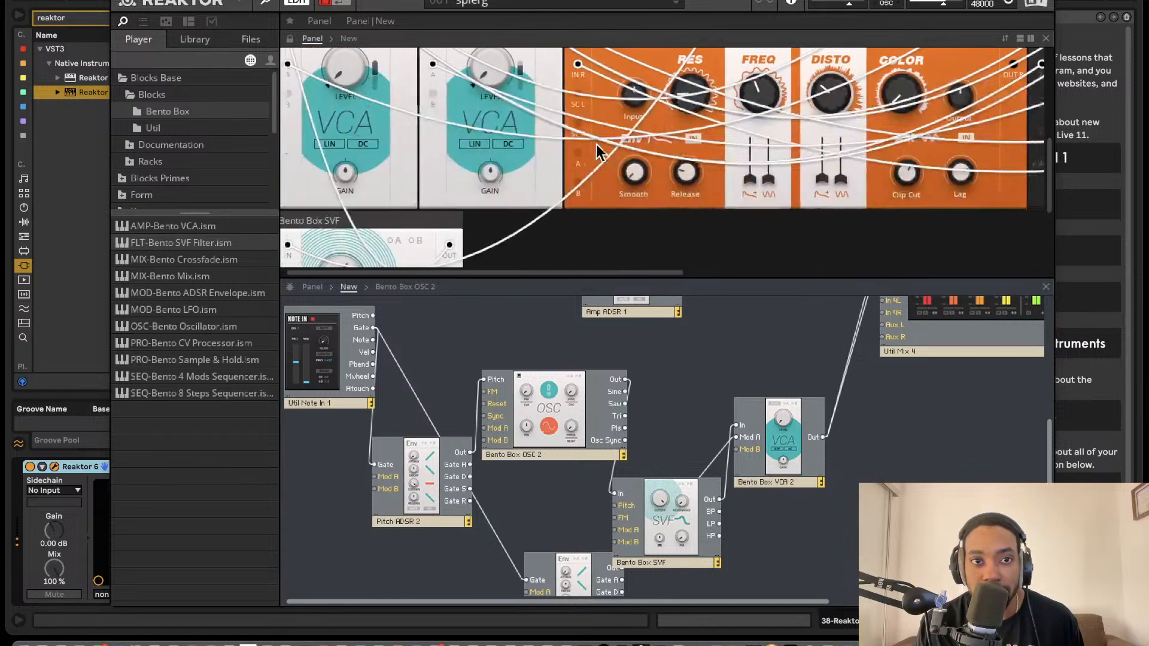
{"action": "scroll", "coordinate": [596, 144], "scroll_direction": "up", "scroll_amount": 1}
{"action": "scroll", "coordinate": [393, 183], "scroll_direction": "down", "scroll_amount": 4}
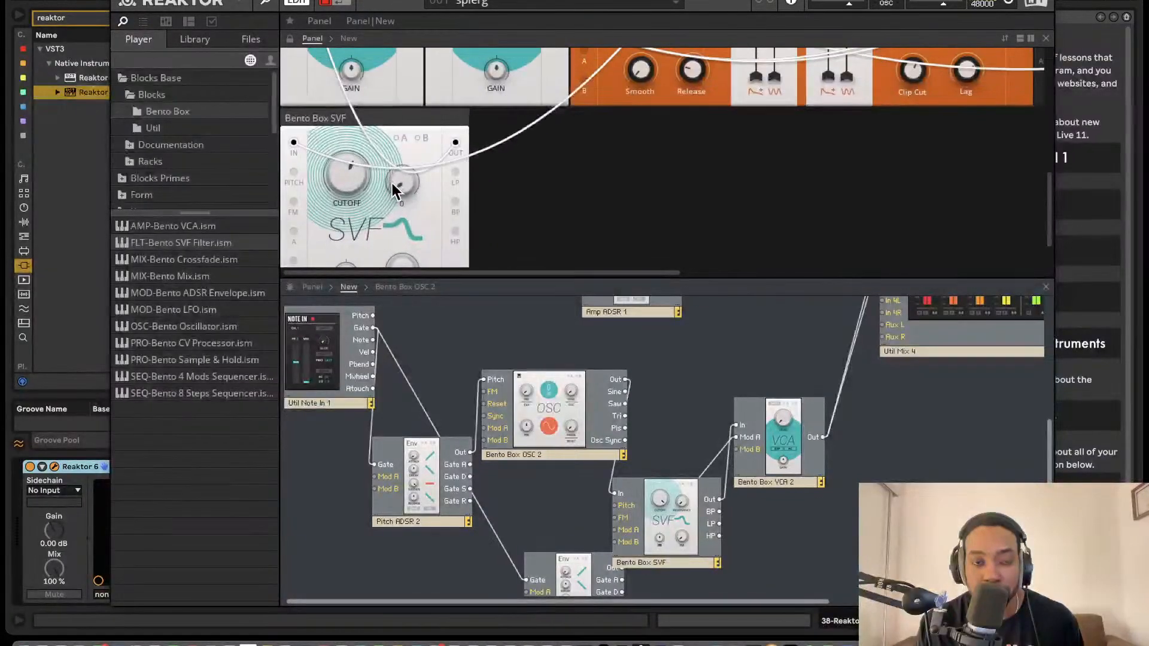
{"action": "scroll", "coordinate": [629, 496], "scroll_direction": "down", "scroll_amount": 2}
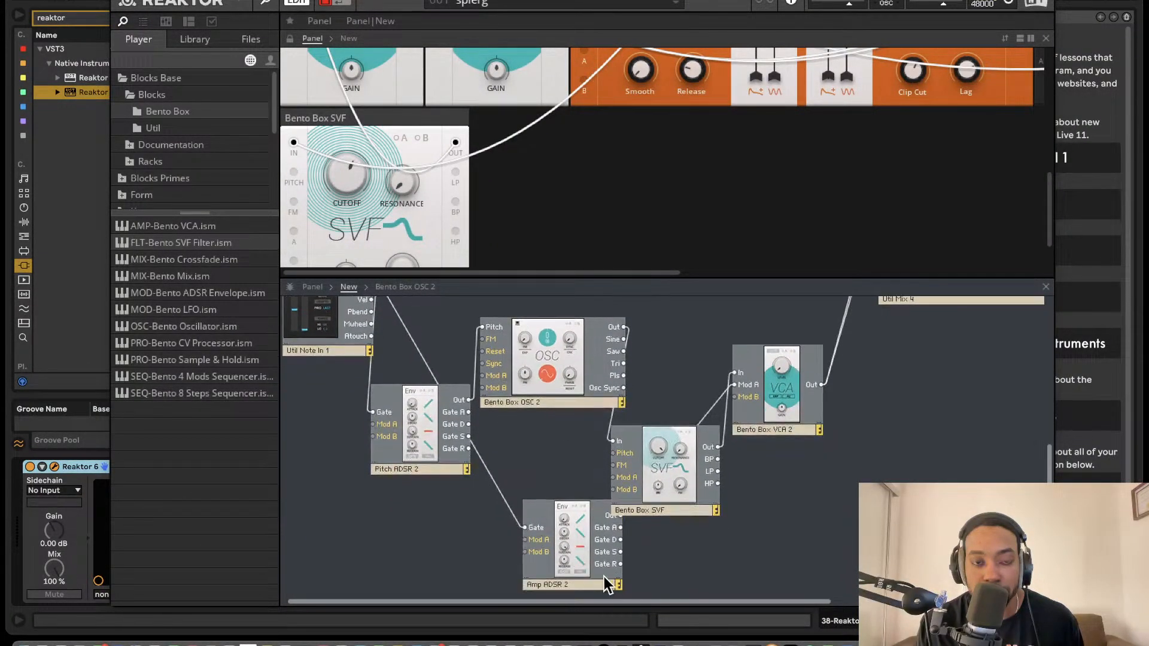
{"action": "left_click", "coordinate": [668, 515]}
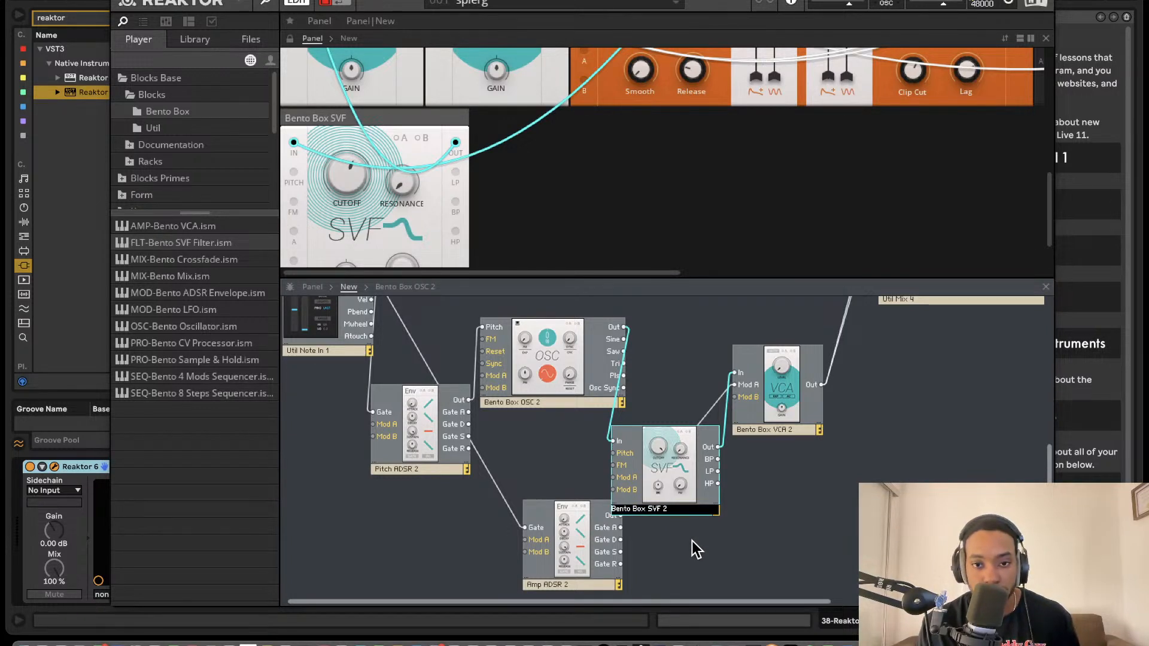
{"action": "key", "text": "Return"}
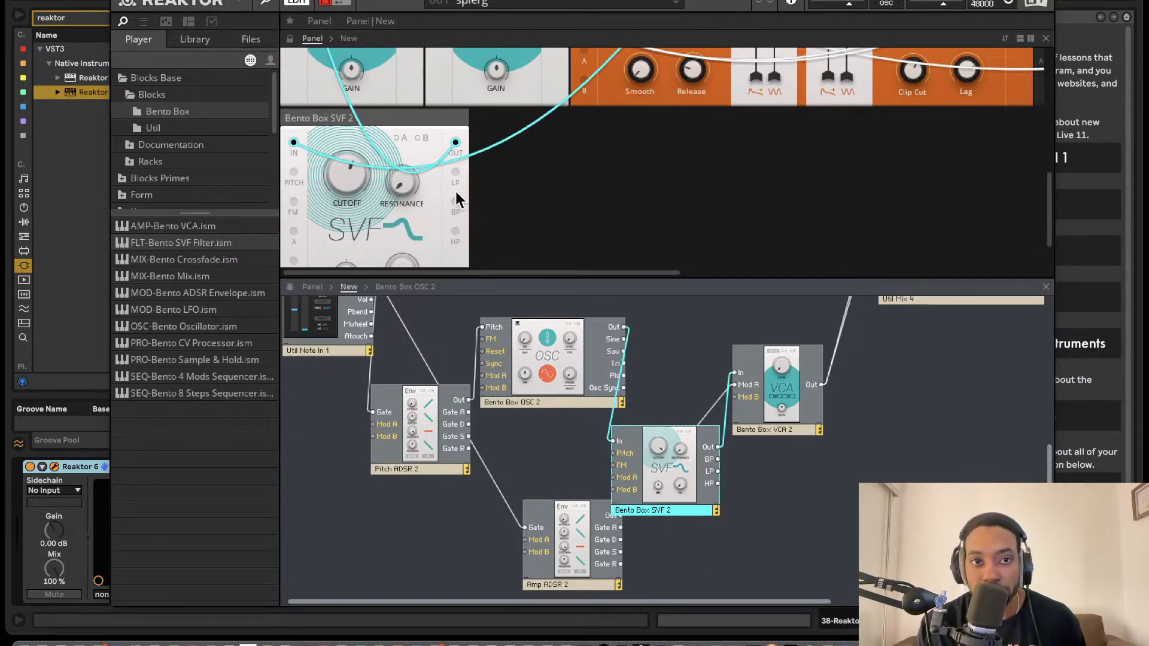
- Sweep the cutoff of Bento Box SVF 2 up to about 16.7 kHz and back down to hear its effect on the second voice
{"action": "scroll", "coordinate": [386, 177], "scroll_direction": "up", "scroll_amount": 1}
{"action": "left_click", "coordinate": [348, 203]}
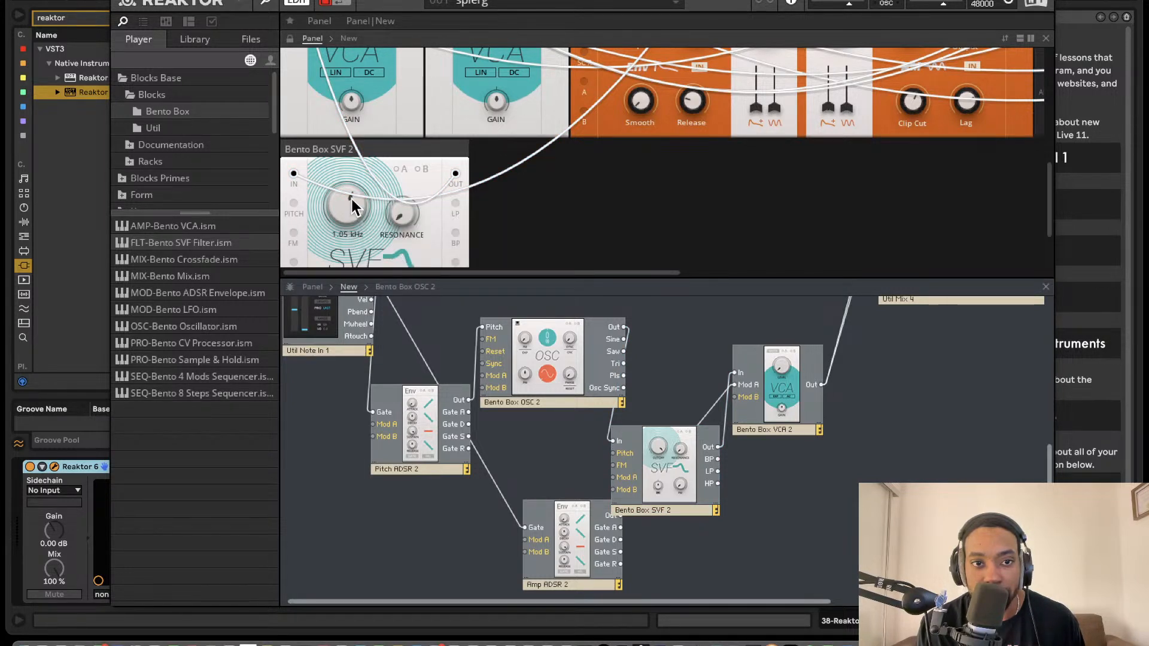
{"action": "left_click_drag", "start_coordinate": [350, 199], "coordinate": [346, 106]}
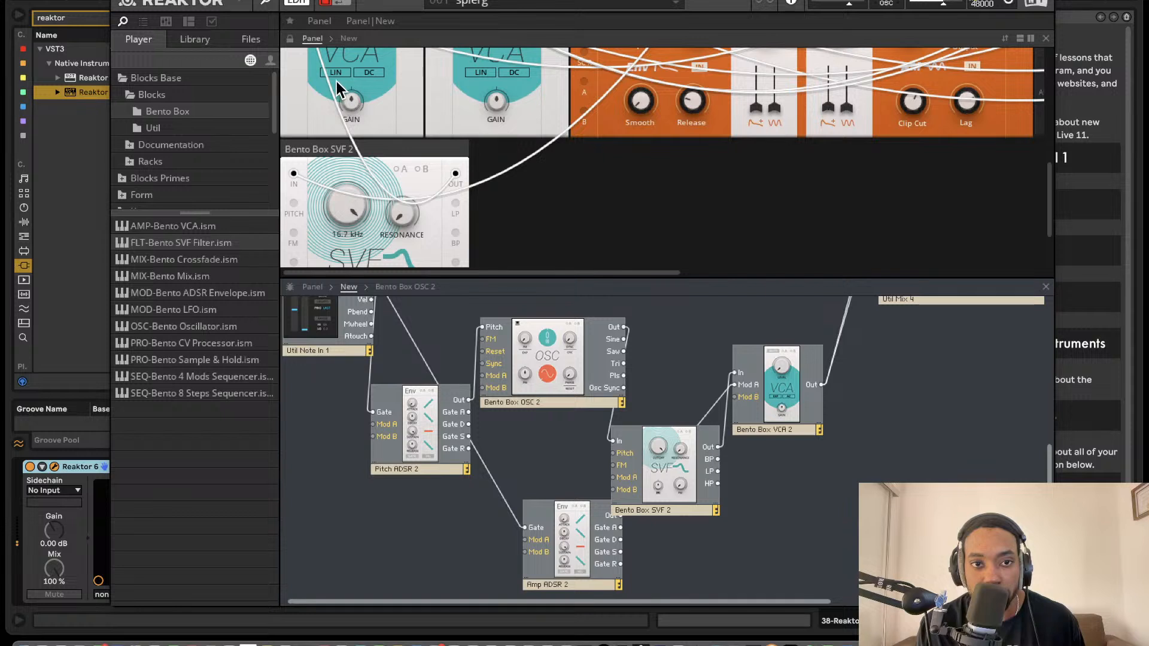
{"action": "left_click_drag", "start_coordinate": [344, 257], "coordinate": [356, 174]}
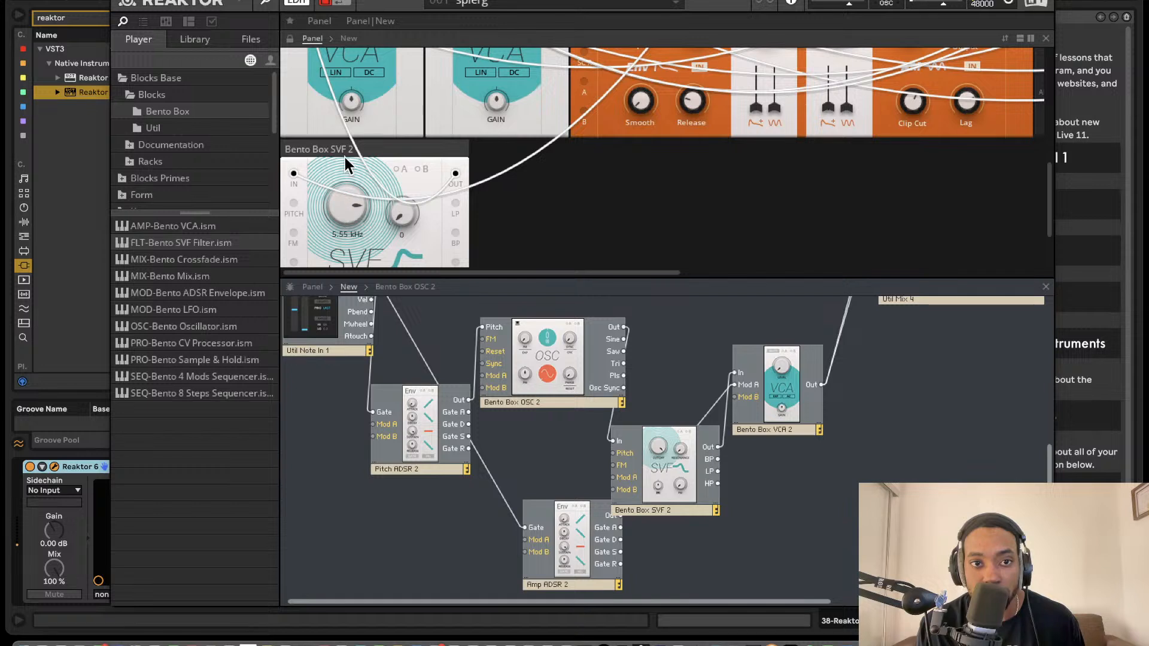
{"action": "left_click_drag", "start_coordinate": [344, 156], "coordinate": [363, 242]}
{"action": "left_click", "coordinate": [400, 253]}
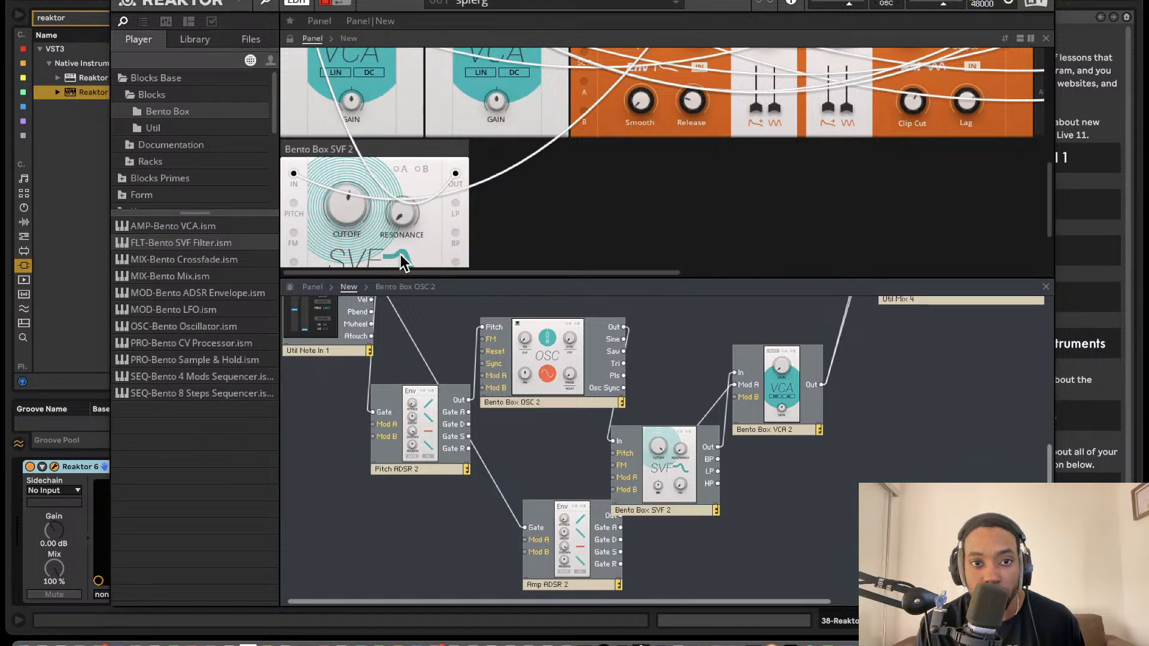
{"action": "left_click_drag", "start_coordinate": [350, 195], "coordinate": [346, 230]}
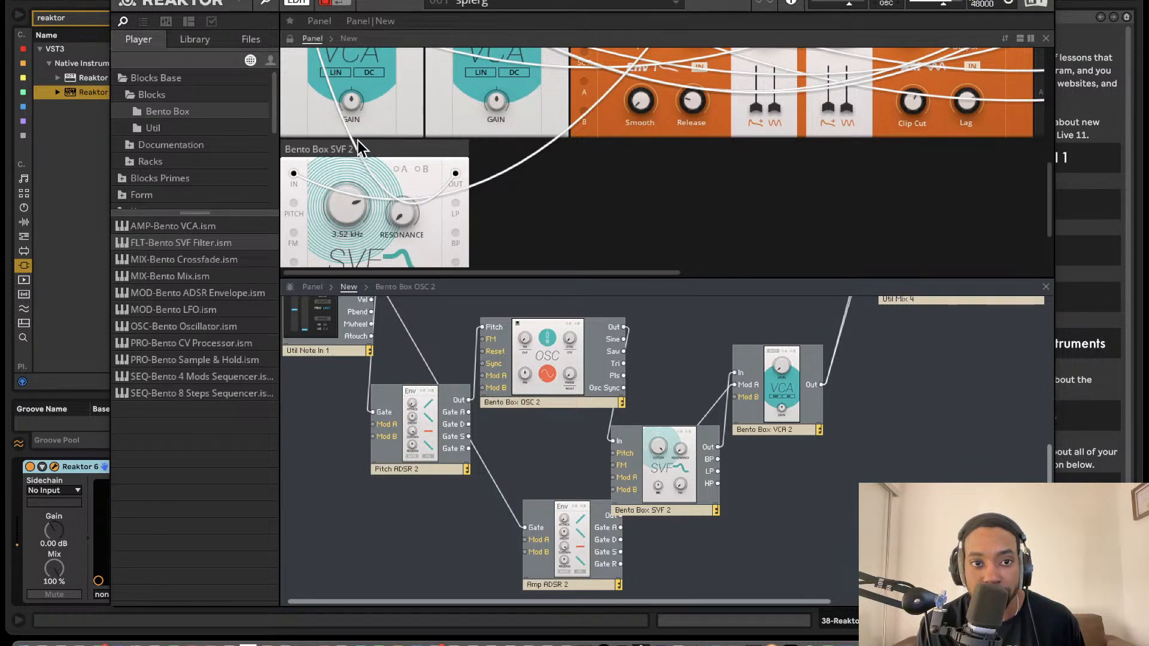
{"action": "left_click_drag", "start_coordinate": [359, 147], "coordinate": [411, 207]}
- Enlarge the panel view above the structure and unmute channel 1 of the Util Mix 4 mixer
{"action": "scroll", "coordinate": [413, 215], "scroll_direction": "down", "scroll_amount": 3}
{"action": "left_click_drag", "start_coordinate": [419, 275], "coordinate": [419, 431]}
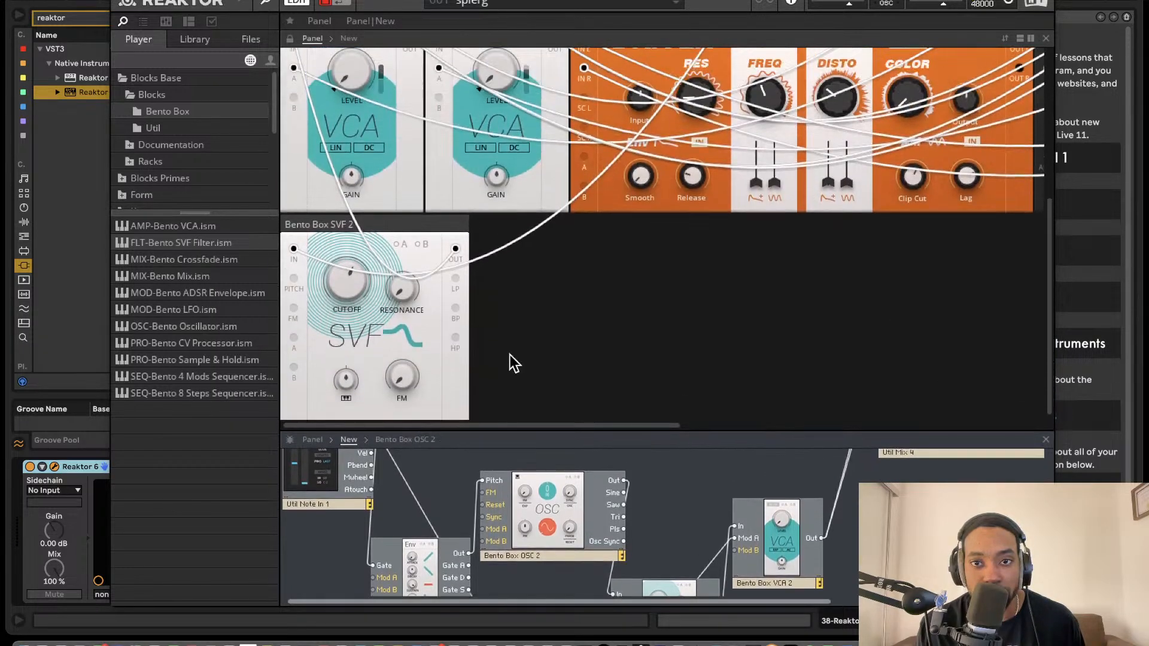
{"action": "scroll", "coordinate": [593, 203], "scroll_direction": "right", "scroll_amount": 5}
{"action": "scroll", "coordinate": [658, 212], "scroll_direction": "right", "scroll_amount": 2}
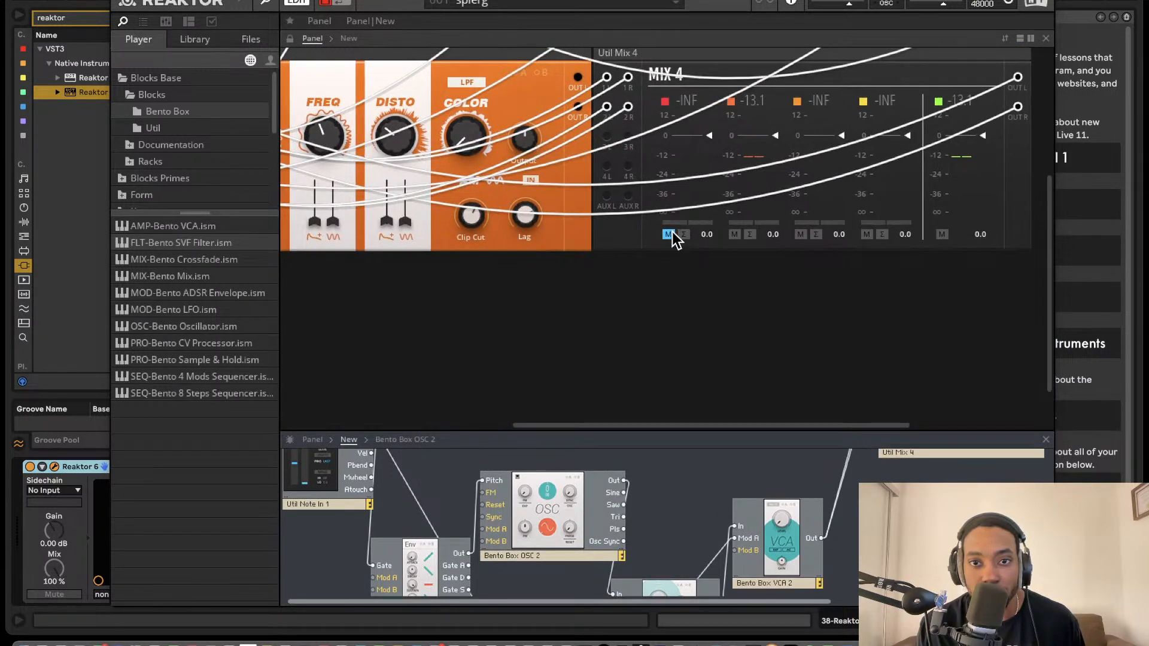
- Lower the cutoff of Bento Box SVF 2 to about 611 Hz with both voices playing
{"action": "scroll", "coordinate": [712, 240], "scroll_direction": "up", "scroll_amount": 5}
{"action": "scroll", "coordinate": [693, 256], "scroll_direction": "left", "scroll_amount": 10}
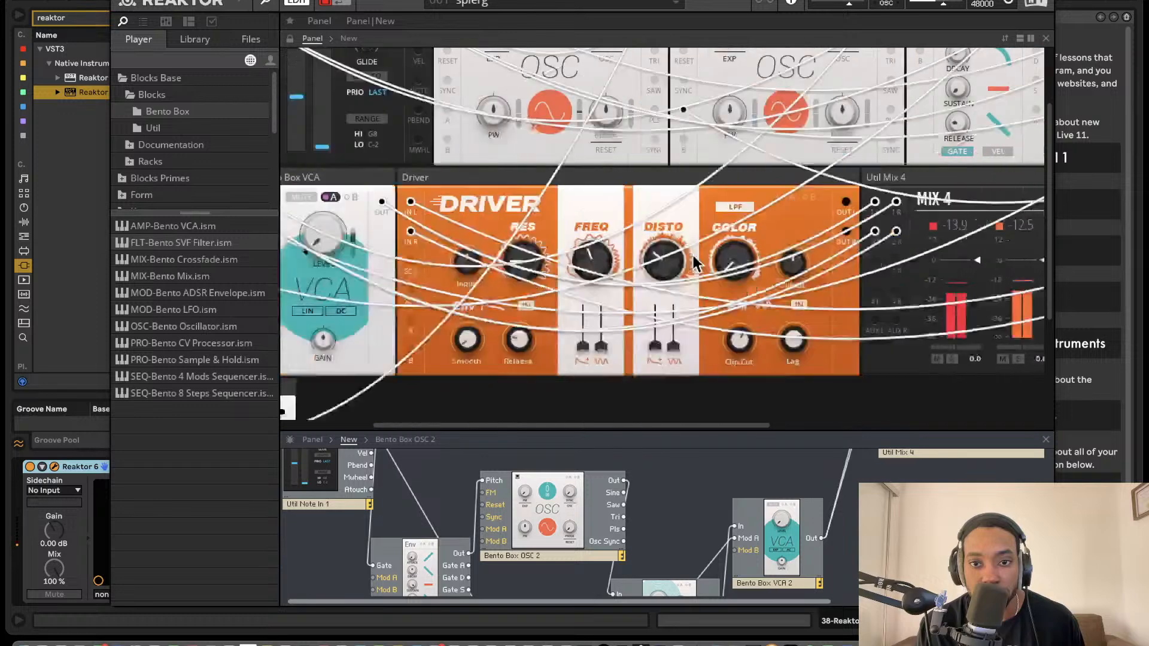
{"action": "scroll", "coordinate": [557, 248], "scroll_direction": "down", "scroll_amount": 3}
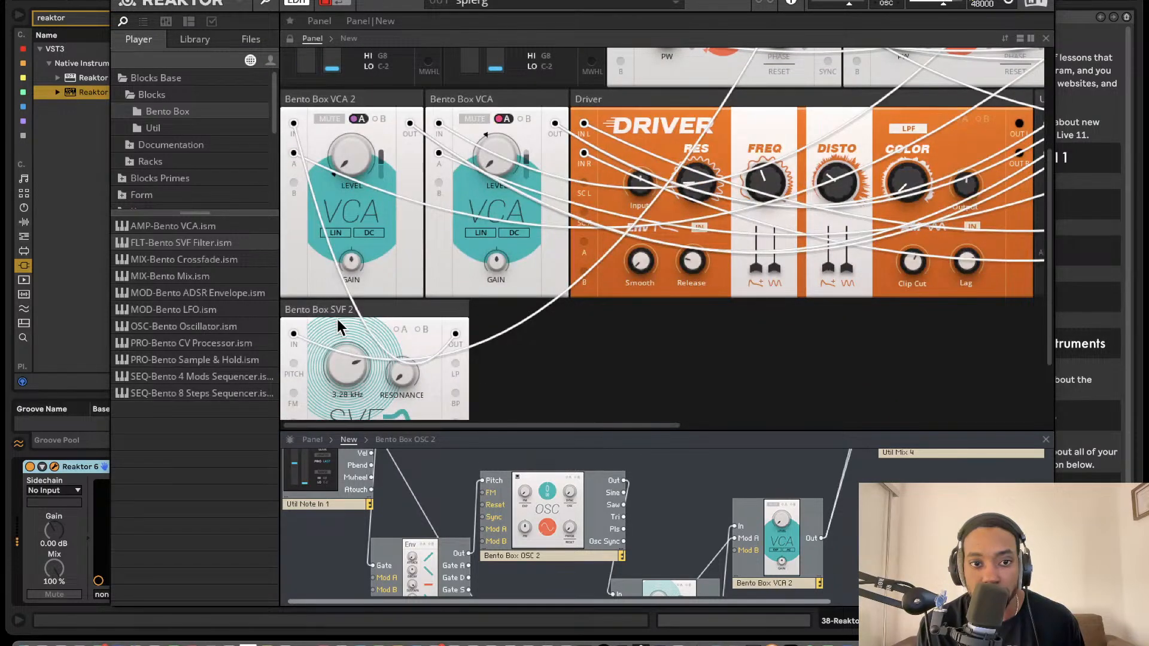
{"action": "mouse_move", "coordinate": [338, 309]}
{"action": "left_mouse_down"}
{"action": "mouse_move", "coordinate": [343, 295]}
{"action": "mouse_move", "coordinate": [350, 323]}
{"action": "left_mouse_up"}
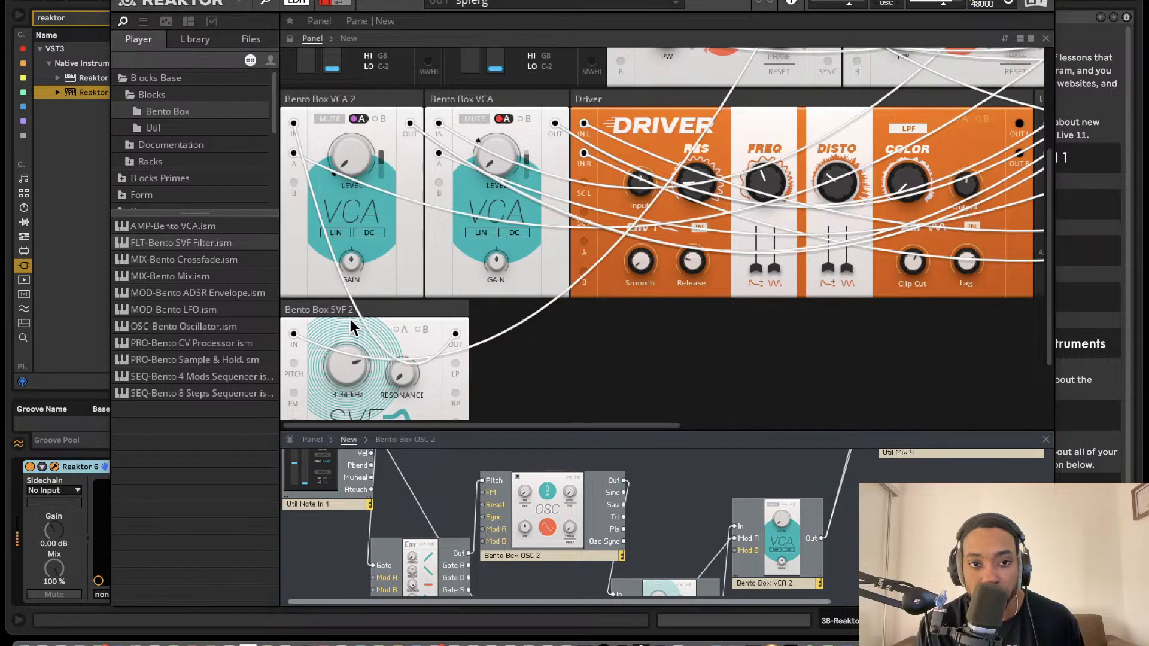
{"action": "left_click_drag", "start_coordinate": [351, 320], "coordinate": [351, 369]}
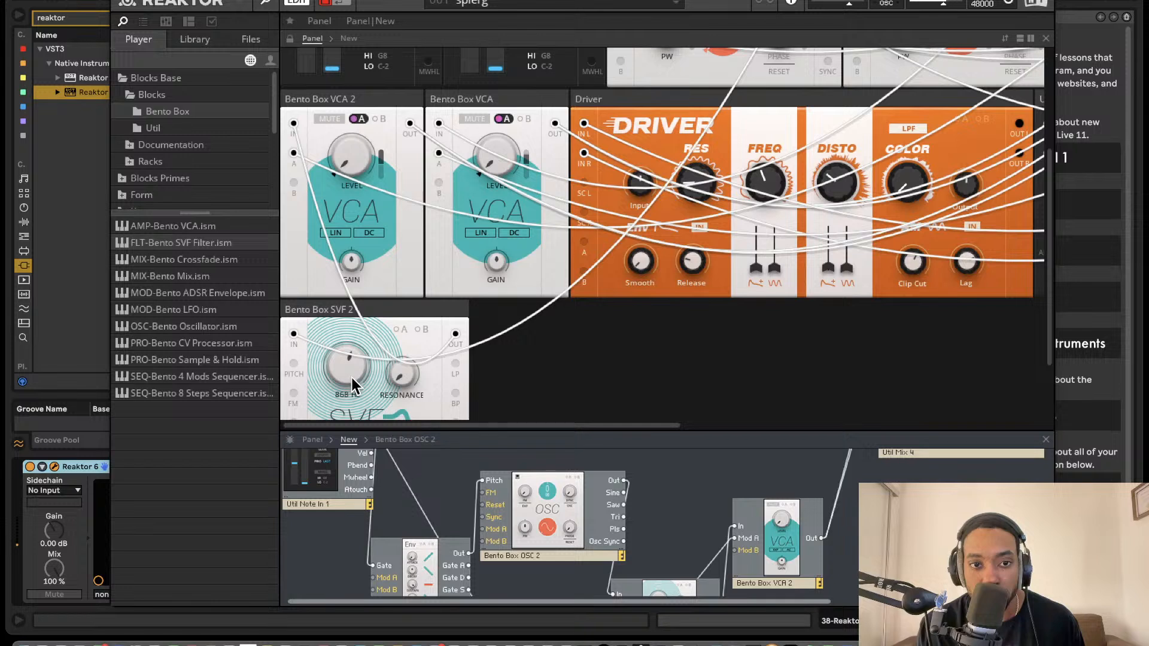
{"action": "mouse_move", "coordinate": [351, 382]}
{"action": "left_mouse_down"}
{"action": "mouse_move", "coordinate": [361, 429]}
{"action": "mouse_move", "coordinate": [363, 390]}
{"action": "left_mouse_up"}
{"action": "scroll", "coordinate": [428, 184], "scroll_direction": "right", "scroll_amount": 1}
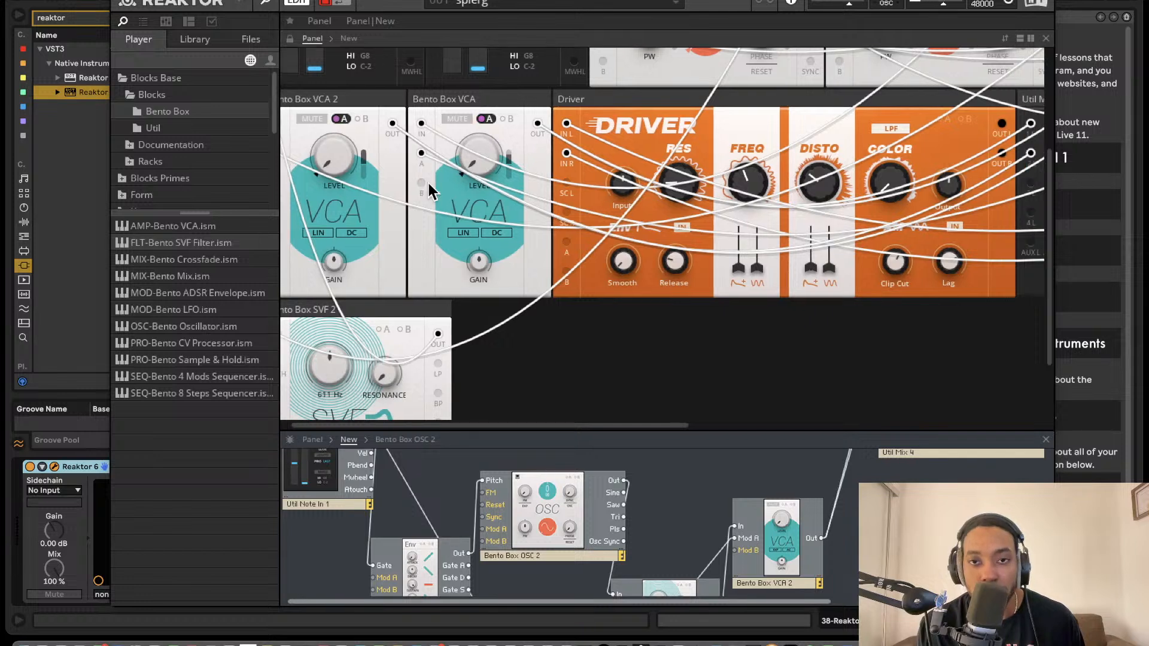
- Turn up the DISTO amount on the Driver and lower its audio modulation slider
{"action": "scroll", "coordinate": [428, 190], "scroll_direction": "right", "scroll_amount": 5}
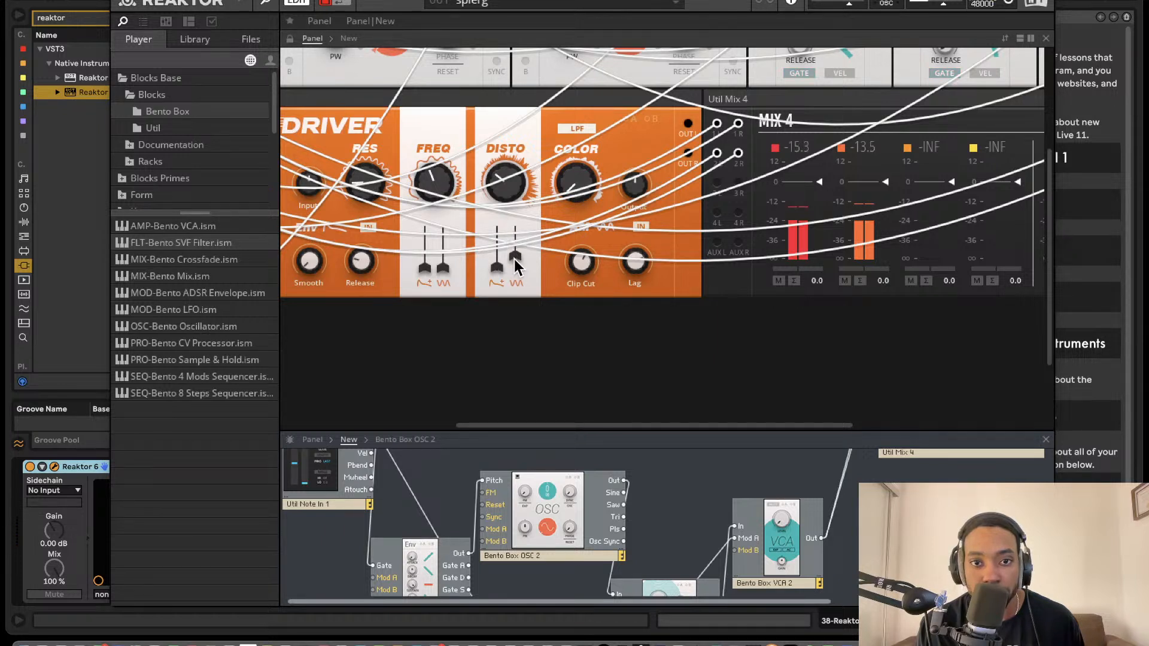
{"action": "left_click_drag", "start_coordinate": [516, 277], "coordinate": [519, 307]}
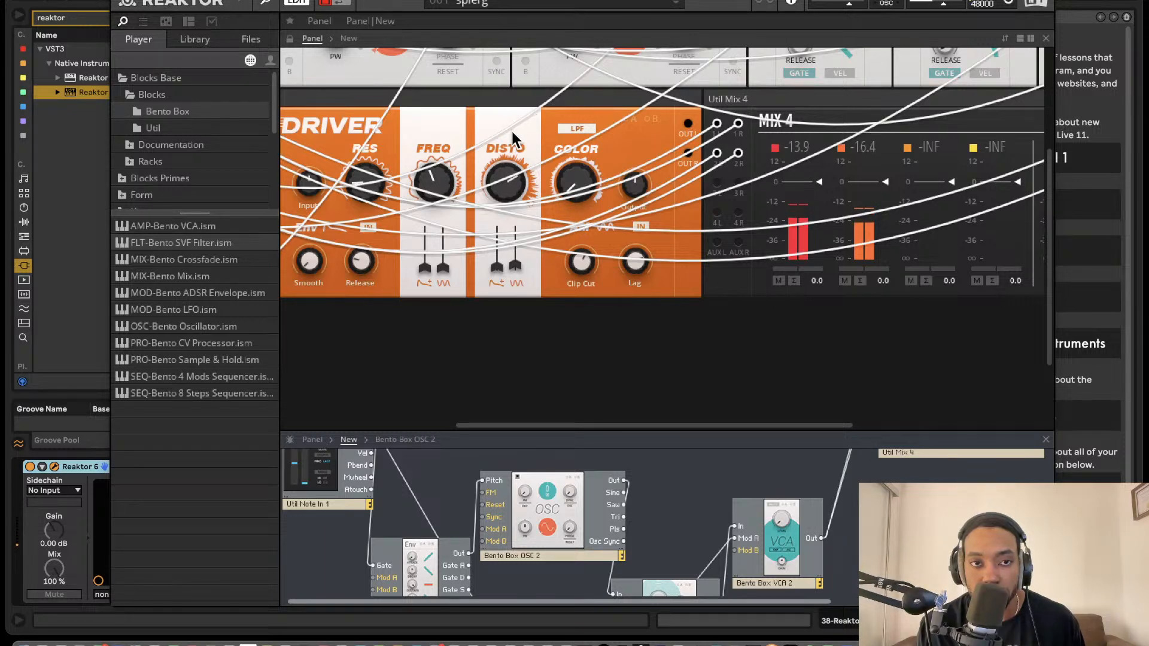
- Set the Pitch ADSR 2 envelope's decay to about 14.2 ms and its release to 1.00 ms
{"action": "scroll", "coordinate": [509, 128], "scroll_direction": "up", "scroll_amount": 5}
{"action": "scroll", "coordinate": [508, 129], "scroll_direction": "right", "scroll_amount": 5}
{"action": "scroll", "coordinate": [552, 144], "scroll_direction": "right", "scroll_amount": 5}
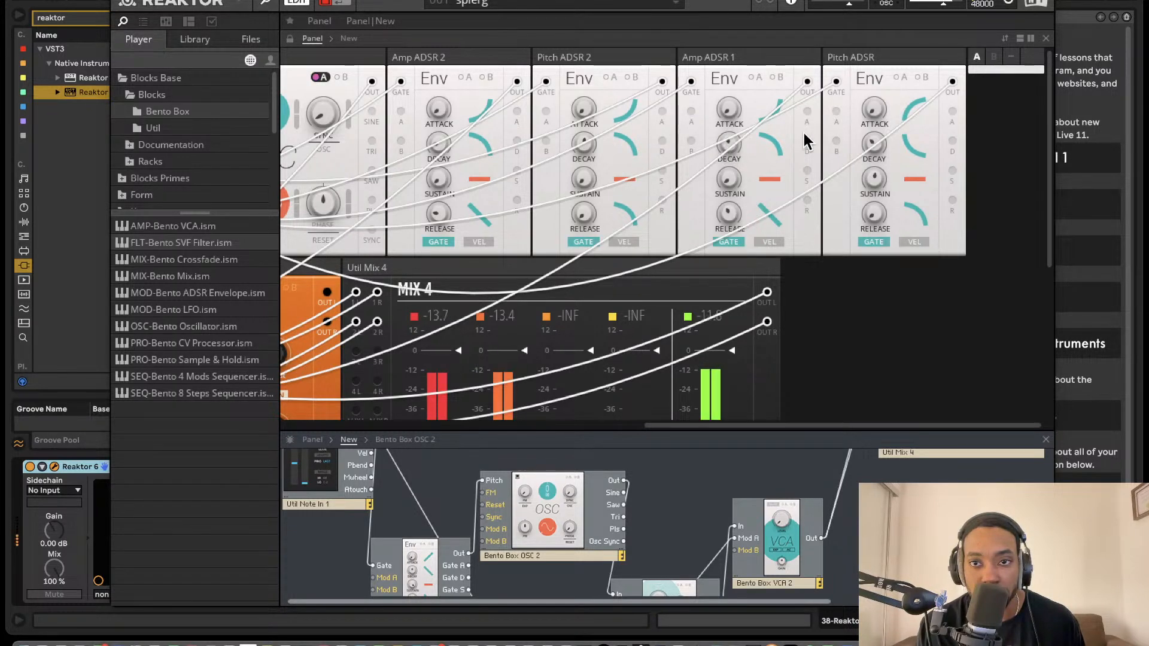
{"action": "left_click_drag", "start_coordinate": [584, 143], "coordinate": [581, 189]}
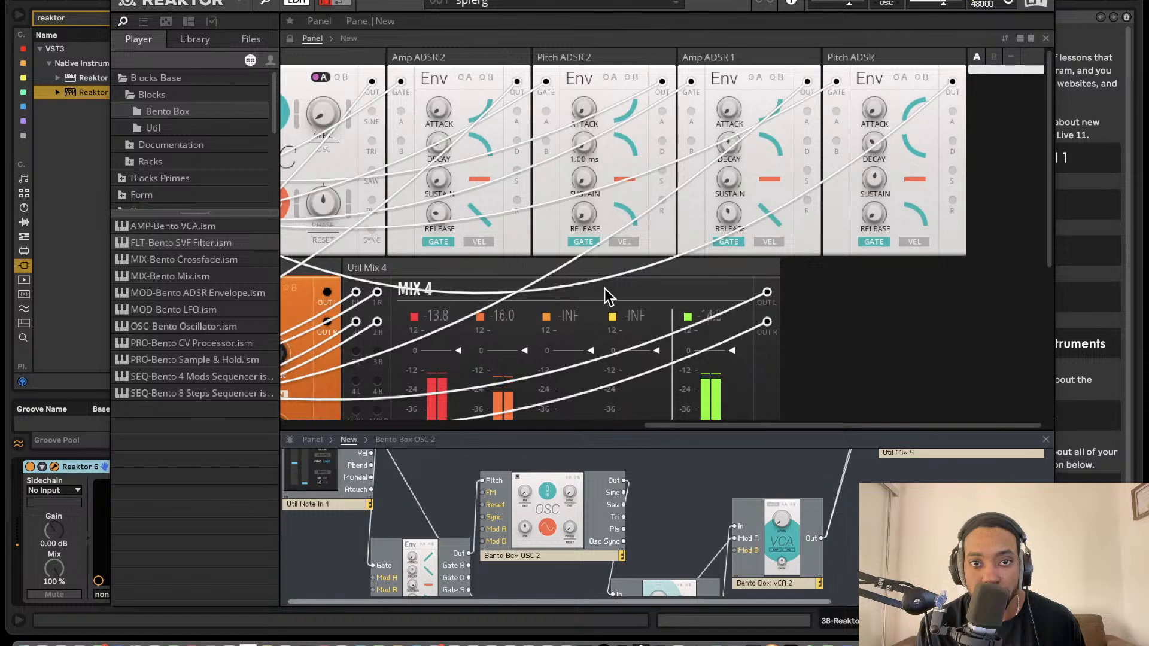
{"action": "left_click_drag", "start_coordinate": [607, 295], "coordinate": [586, 181]}
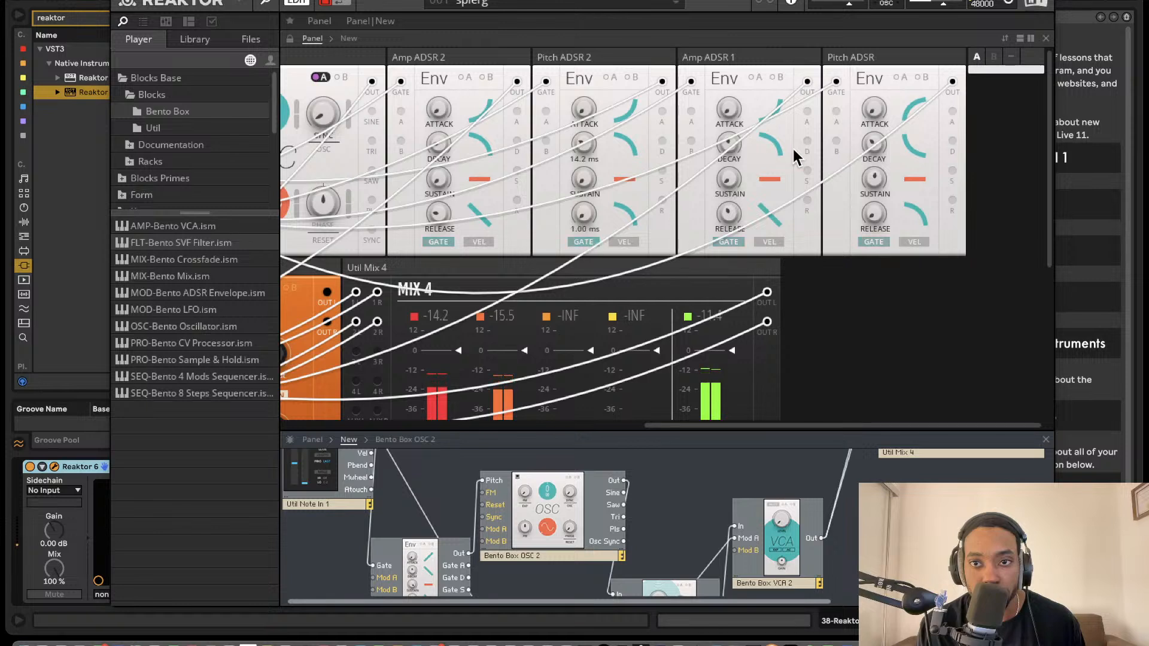
- Set the Pitch ADSR envelope's attack to about 2.37 ms and decay to about 30.4 ms, and lower its sustain
{"action": "left_click_drag", "start_coordinate": [876, 147], "coordinate": [875, 86]}
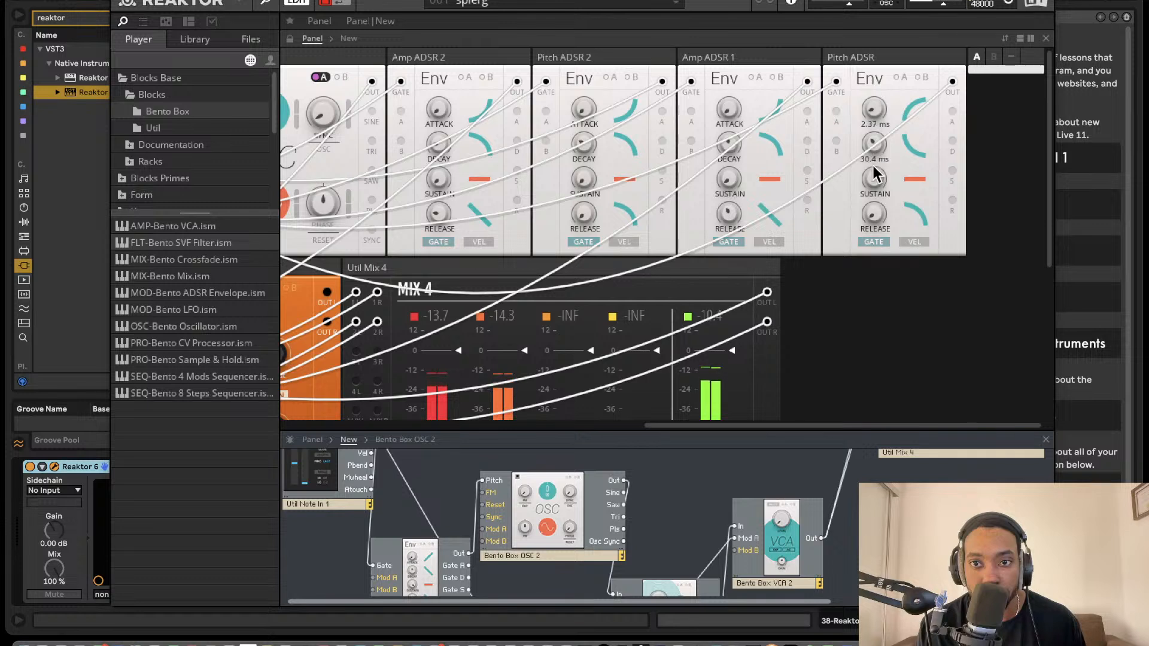
{"action": "left_click_drag", "start_coordinate": [873, 178], "coordinate": [877, 239]}
{"action": "scroll", "coordinate": [715, 201], "scroll_direction": "left", "scroll_amount": 10}
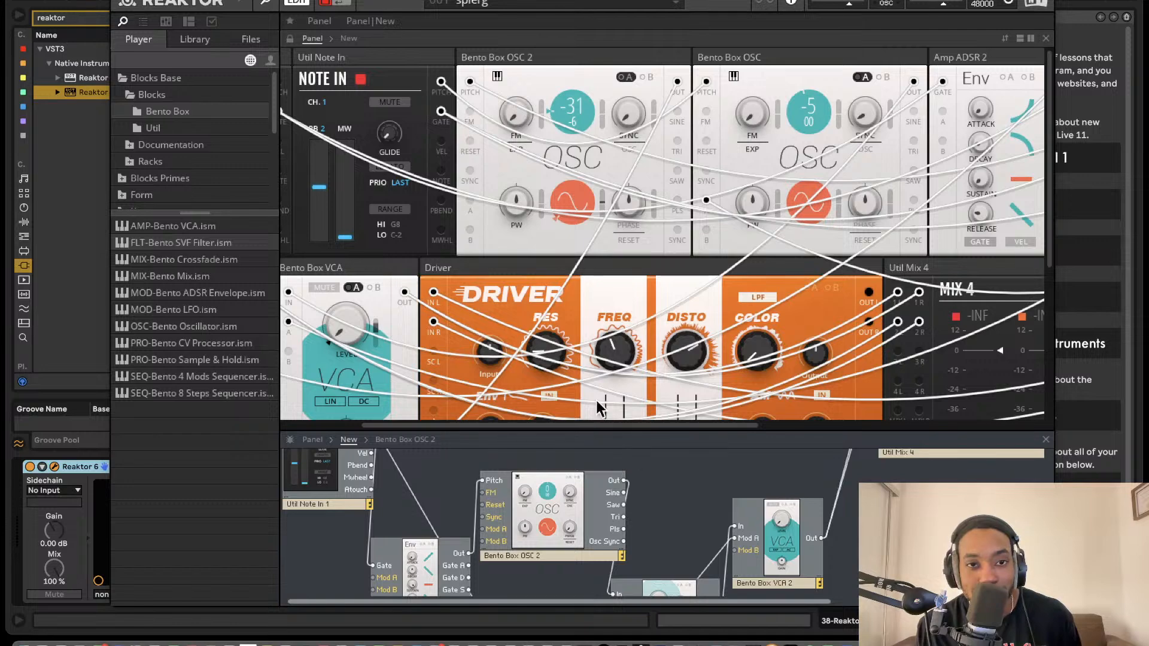
{"action": "scroll", "coordinate": [599, 409], "scroll_direction": "down", "scroll_amount": 5}
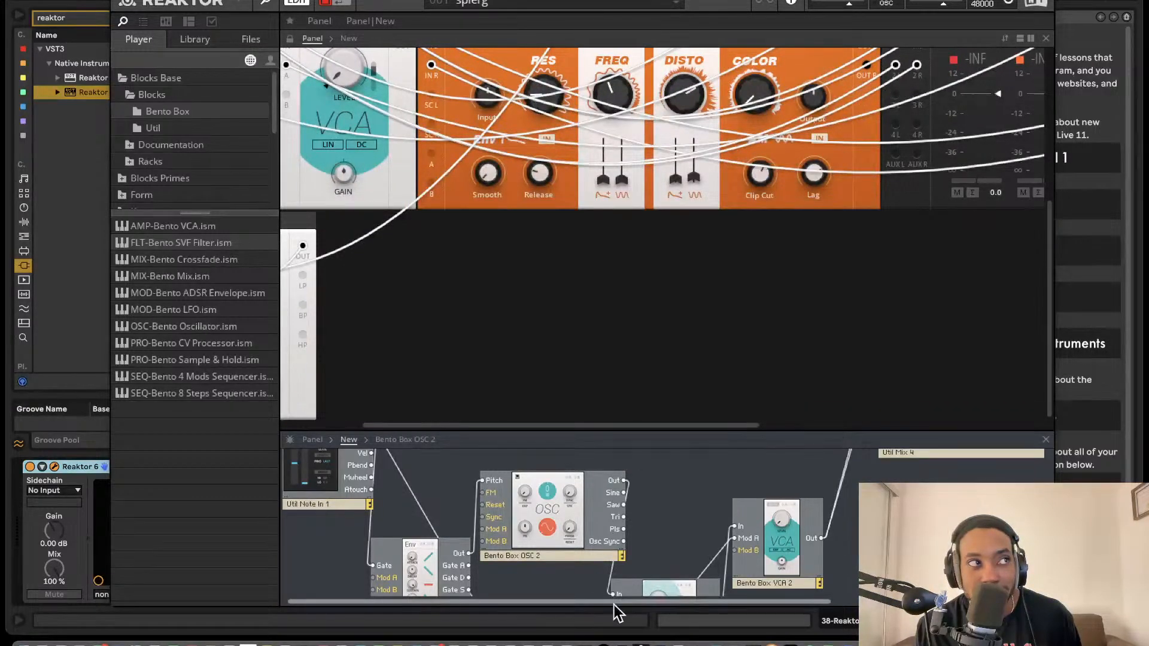
{"action": "scroll", "coordinate": [671, 418], "scroll_direction": "up", "scroll_amount": 5}
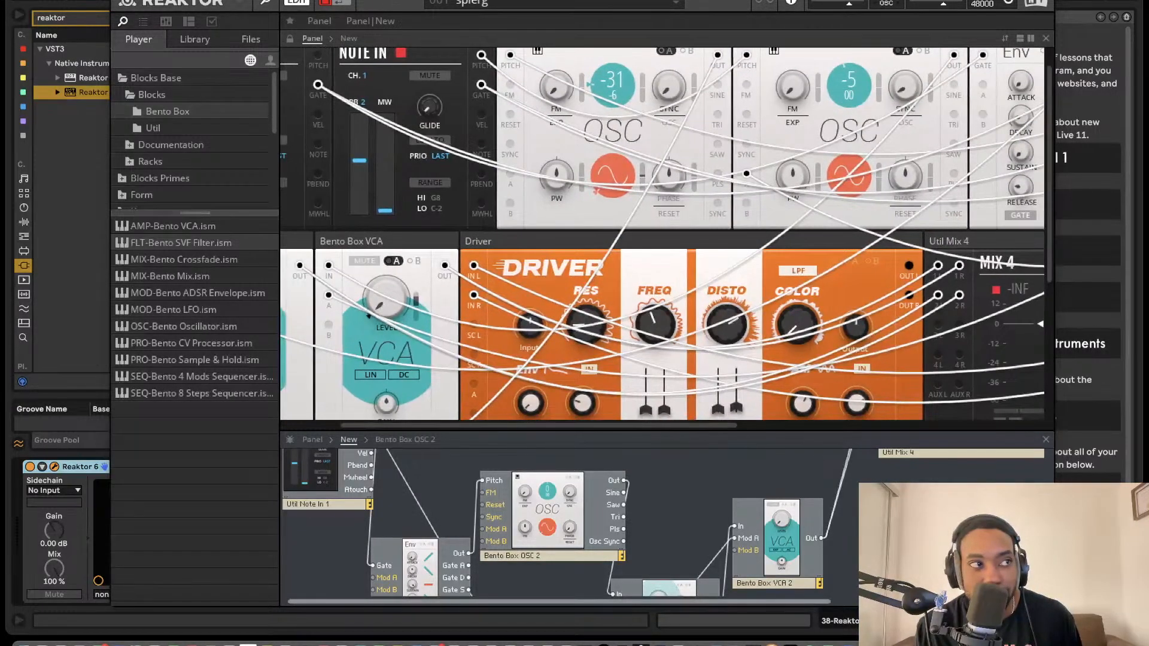